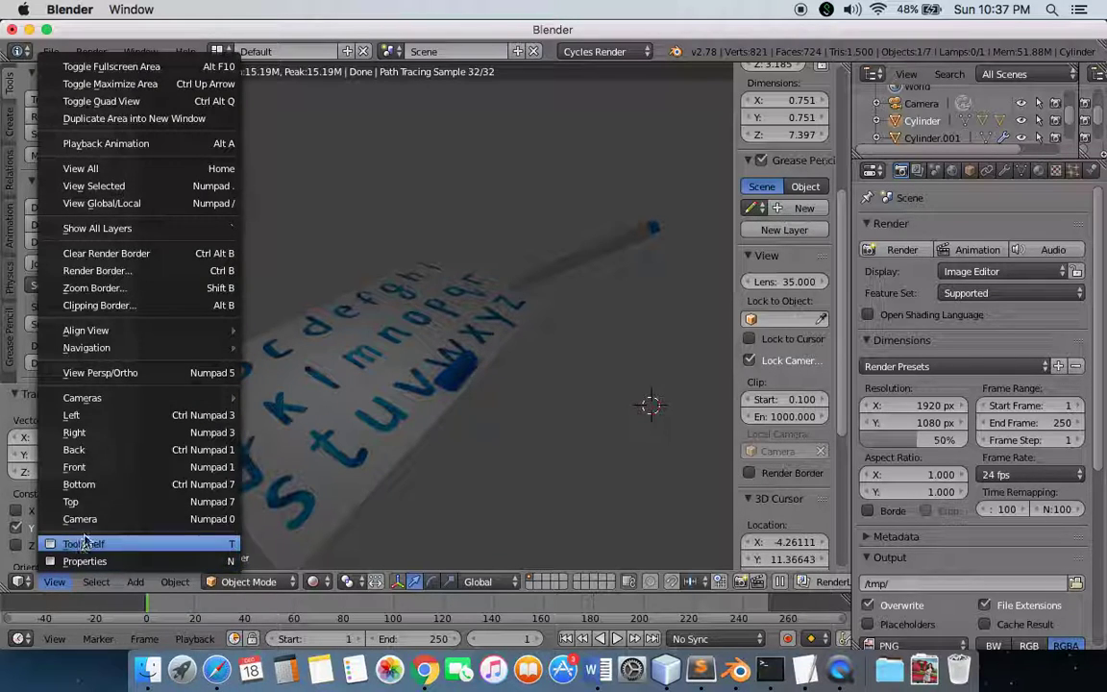
- Switch to the camera view and make sure Lock Camera to View is enabled
{"action": "left_click", "coordinate": [83, 519]}
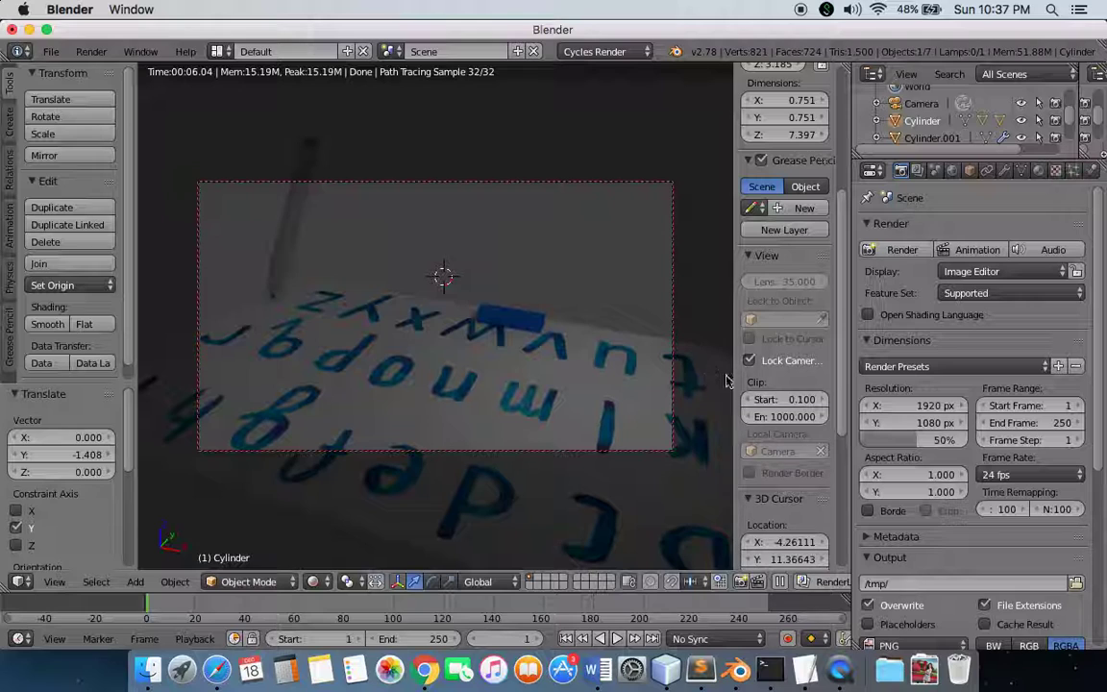
{"action": "left_click_drag", "start_coordinate": [732, 132], "coordinate": [774, 139]}
{"action": "left_click", "coordinate": [844, 88]}
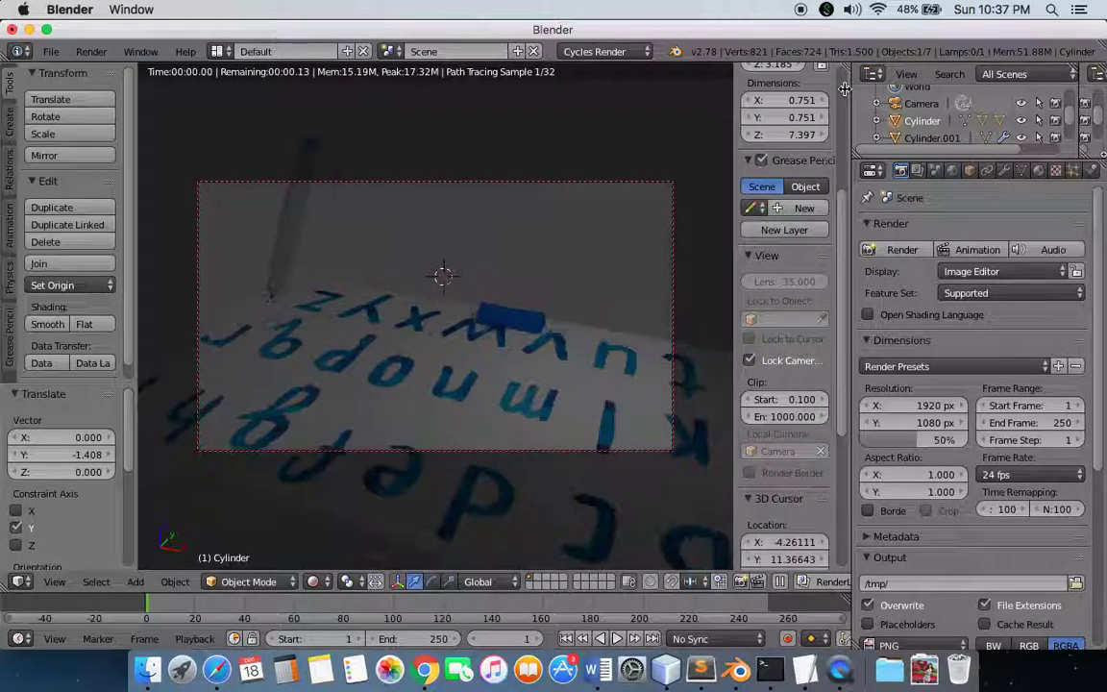
{"action": "scroll", "coordinate": [781, 154], "scroll_direction": "up", "scroll_amount": 7}
{"action": "scroll", "coordinate": [781, 155], "scroll_direction": "down", "scroll_amount": 8}
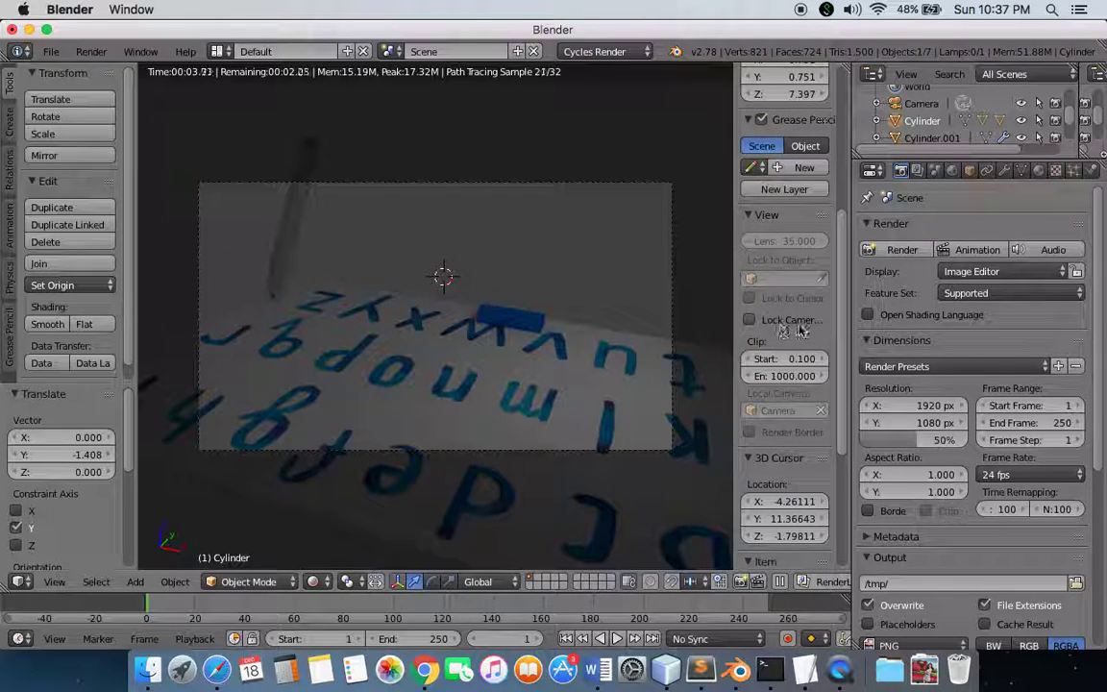
{"action": "left_click", "coordinate": [750, 320]}
{"action": "left_click_drag", "start_coordinate": [745, 324], "coordinate": [701, 327]}
{"action": "left_click", "coordinate": [703, 321]}
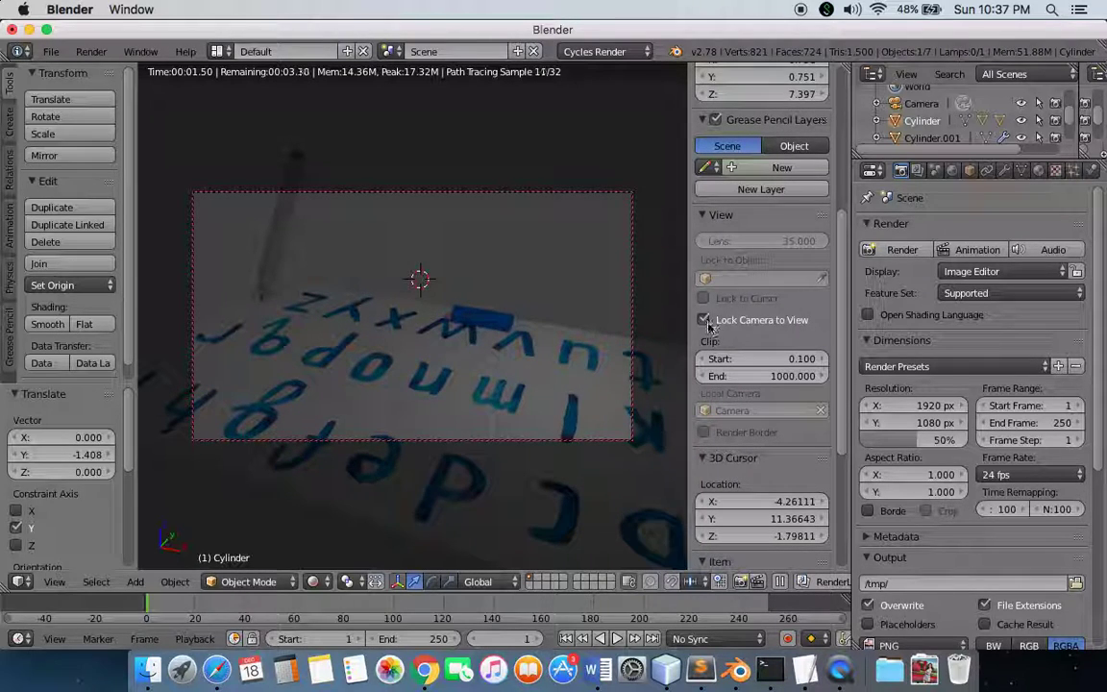
- Hide the viewport's properties sidebar and set the viewport shading to Texture
{"action": "left_click_drag", "start_coordinate": [694, 180], "coordinate": [842, 188]}
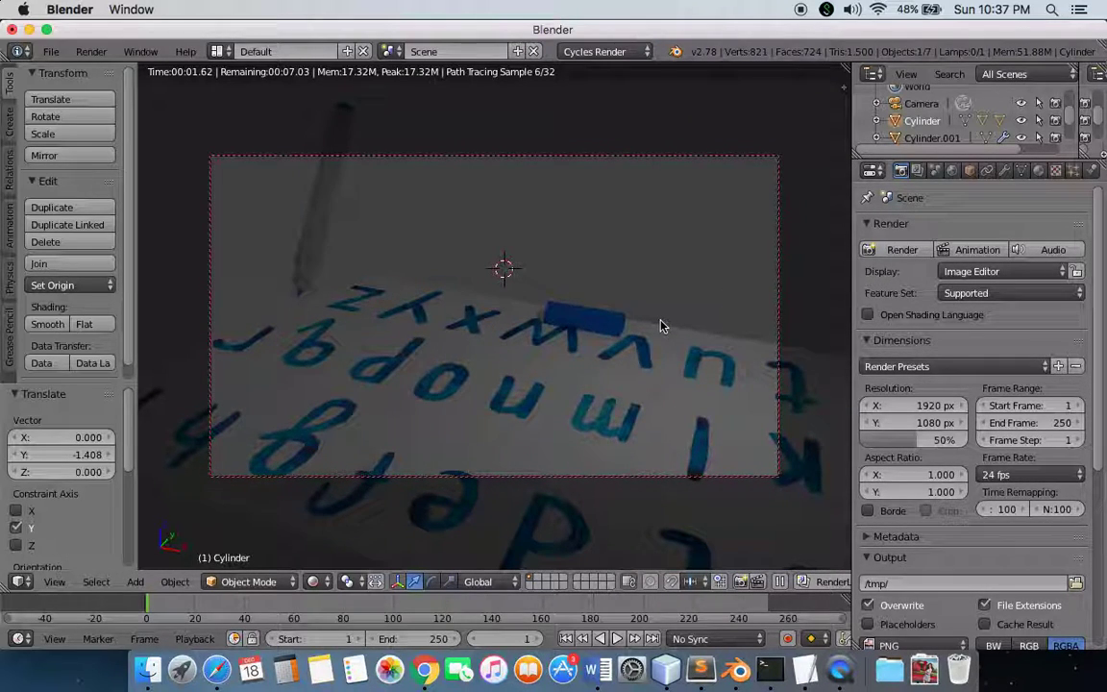
{"action": "left_click", "coordinate": [317, 581]}
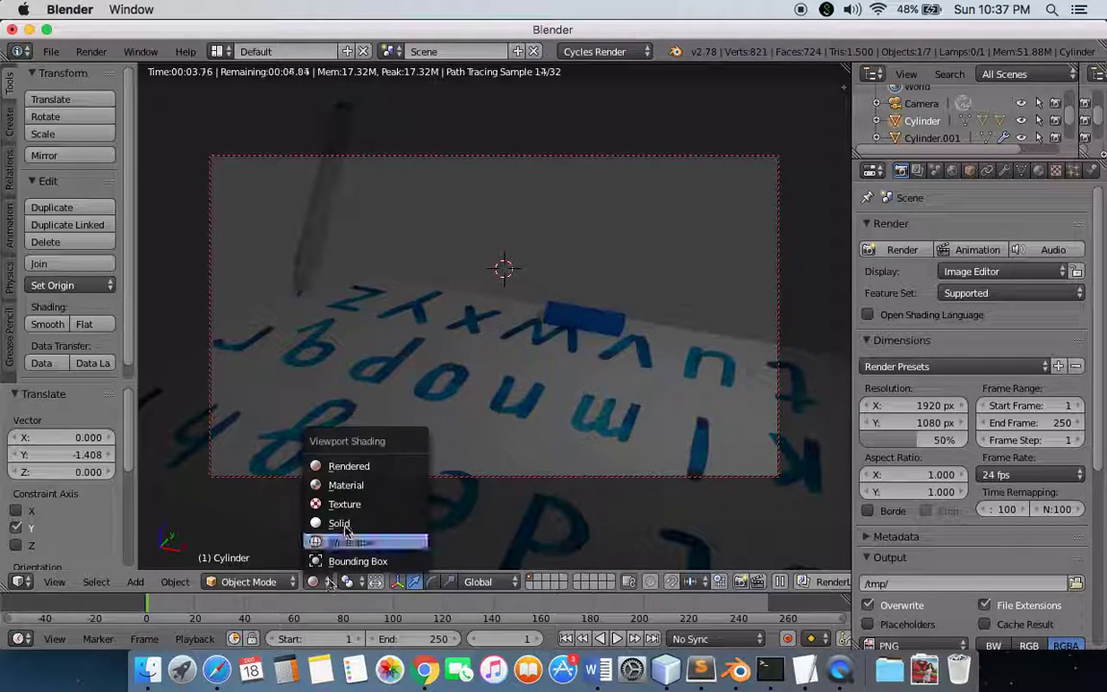
{"action": "left_click", "coordinate": [344, 498]}
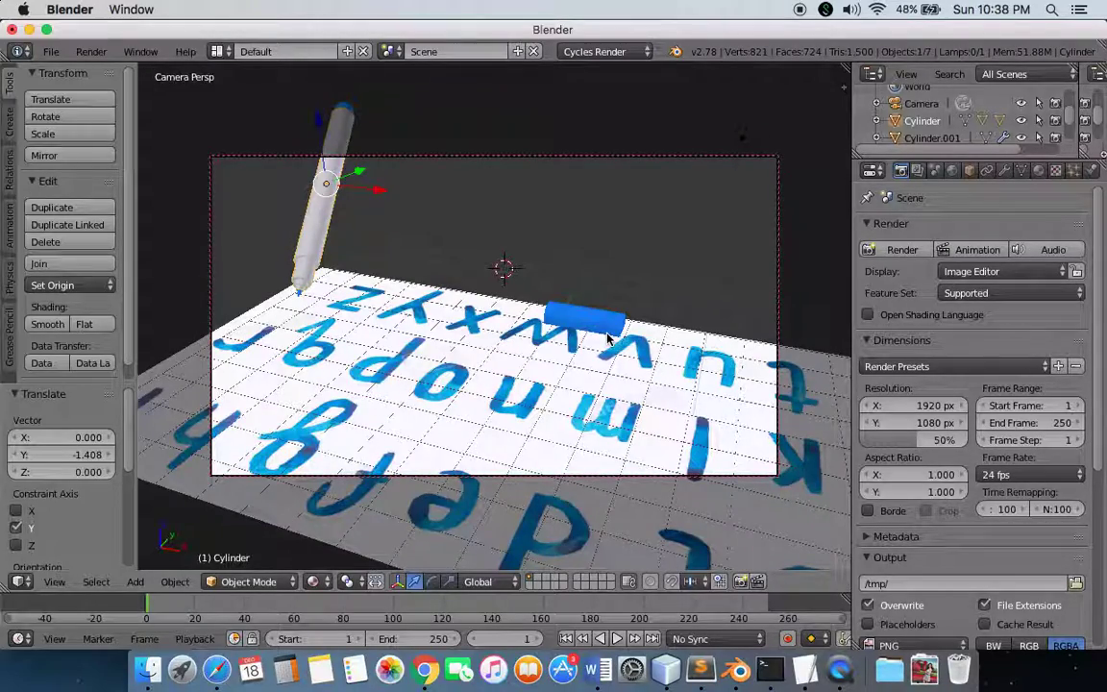
- Pull the locked camera back until the whole pen and most of the alphabet sheet fit within the frame
{"action": "scroll", "coordinate": [608, 338], "scroll_direction": "down", "scroll_amount": 5}
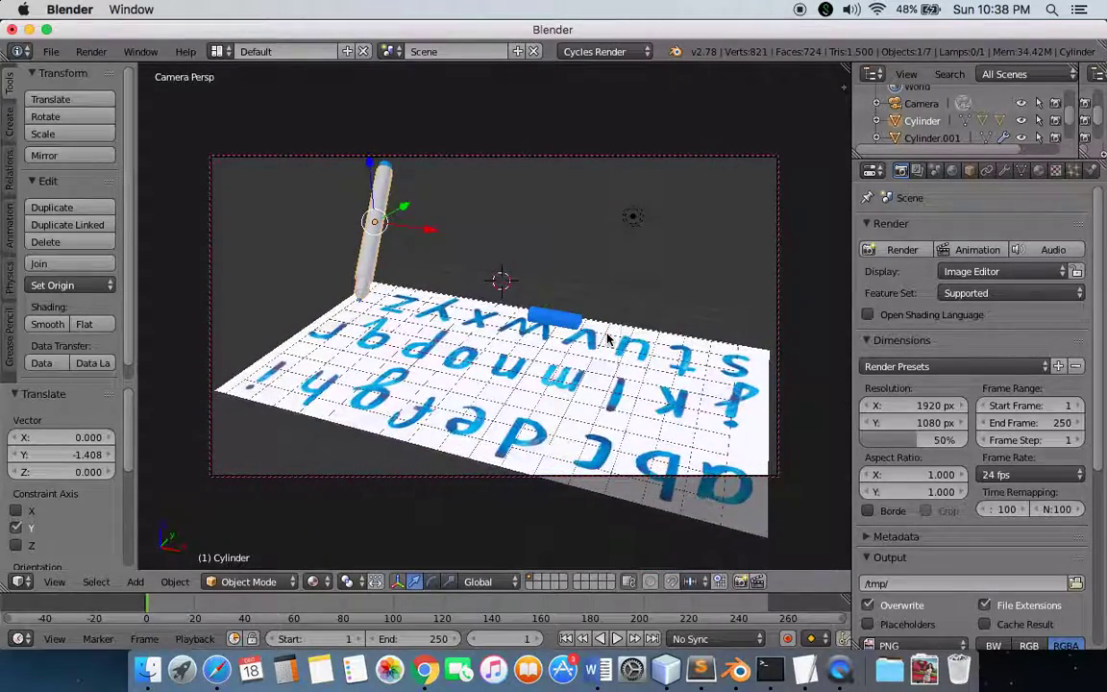
{"action": "scroll", "coordinate": [607, 338], "scroll_direction": "down", "scroll_amount": 1}
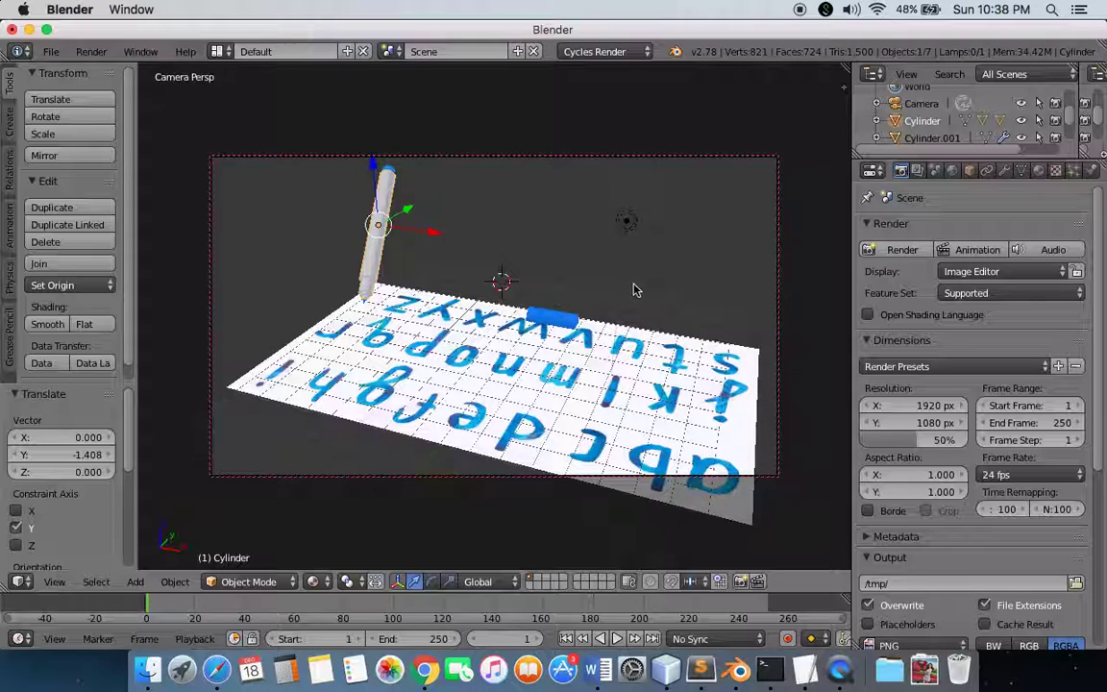
{"action": "scroll", "coordinate": [634, 314], "scroll_direction": "left", "scroll_amount": 5}
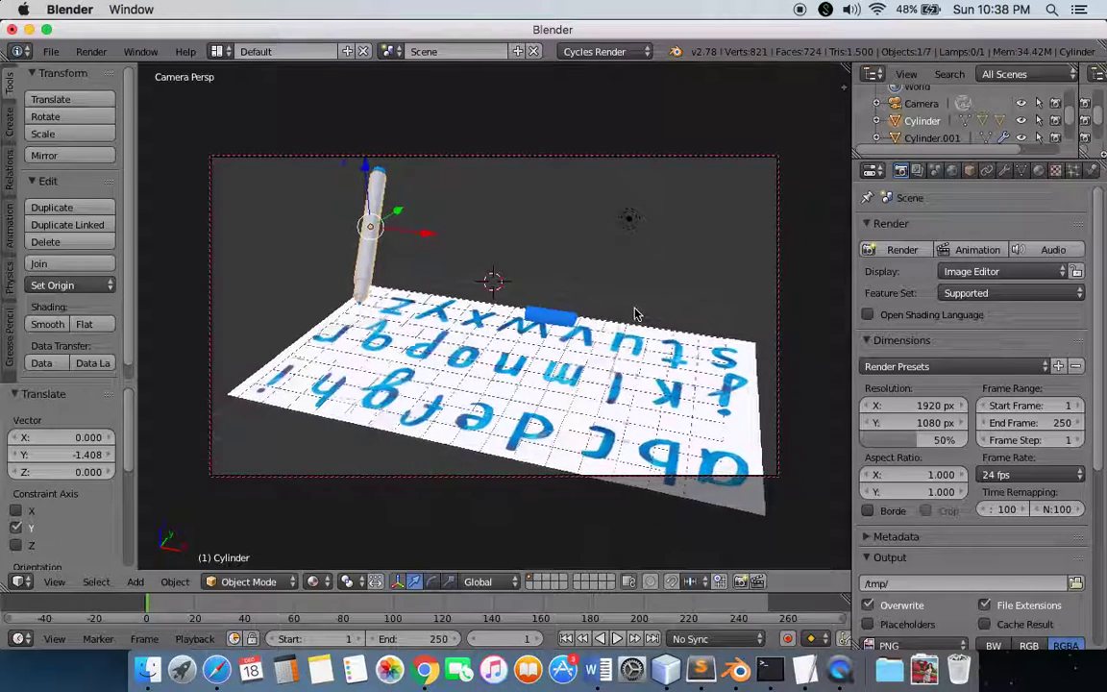
{"action": "scroll", "coordinate": [635, 314], "scroll_direction": "right", "scroll_amount": 4}
{"action": "scroll", "coordinate": [634, 315], "scroll_direction": "right", "scroll_amount": 2}
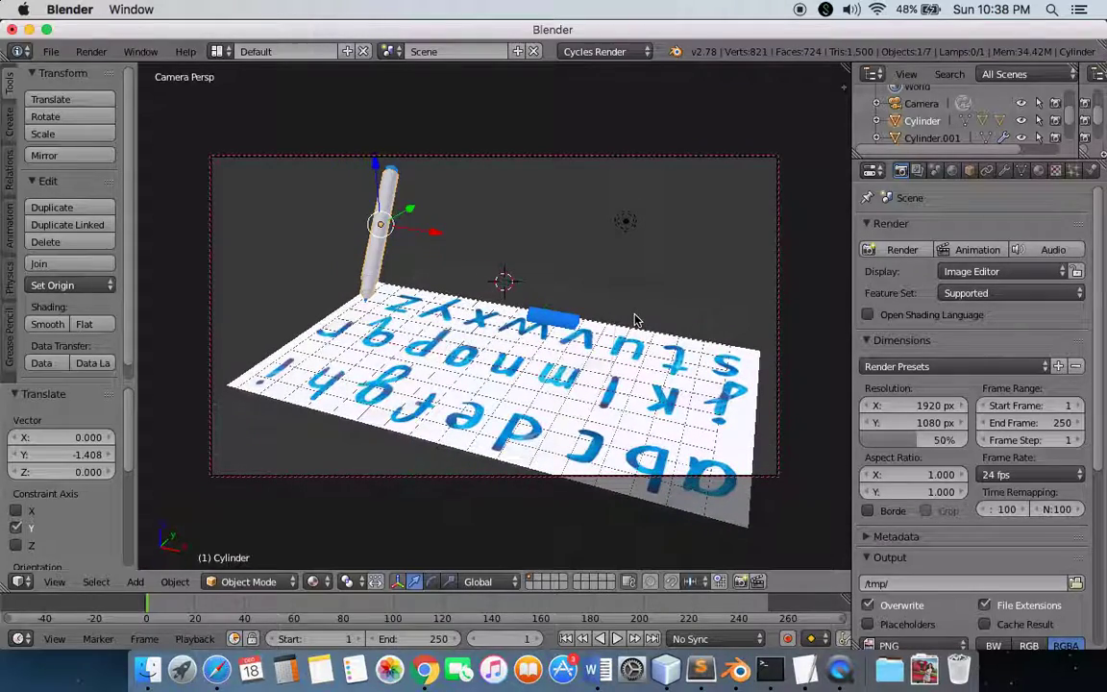
- Orbit the locked camera around the alphabet sheet until its letters read upright
{"action": "scroll", "coordinate": [672, 333], "scroll_direction": "right", "scroll_amount": 5}
{"action": "scroll", "coordinate": [689, 338], "scroll_direction": "right", "scroll_amount": 10}
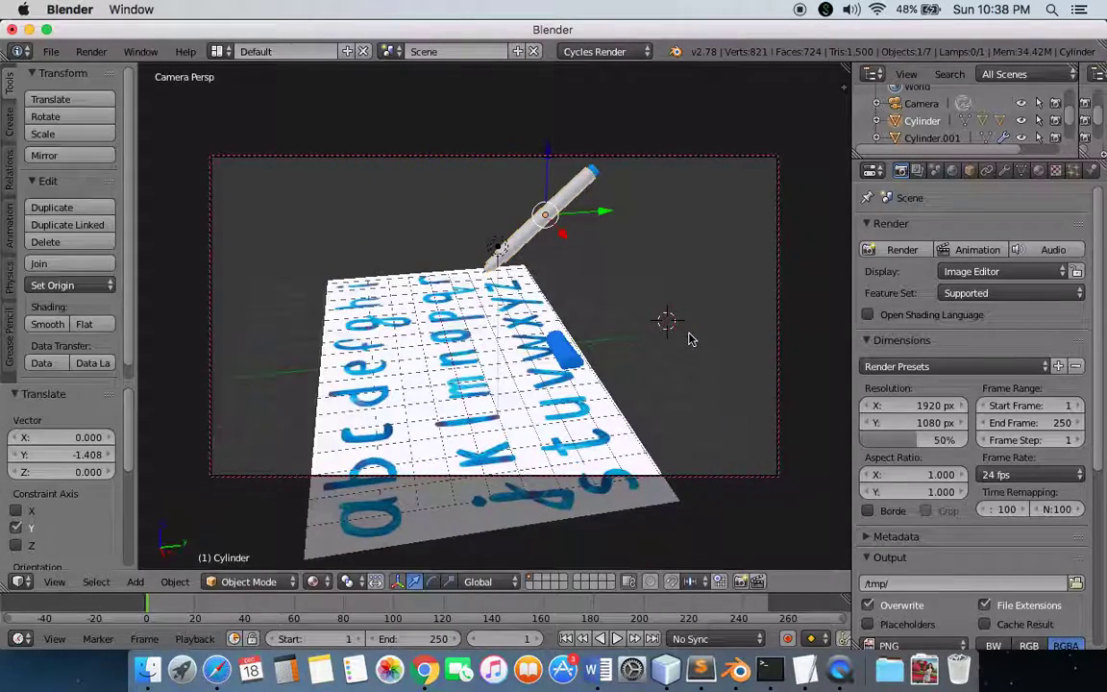
{"action": "scroll", "coordinate": [688, 340], "scroll_direction": "right", "scroll_amount": 2}
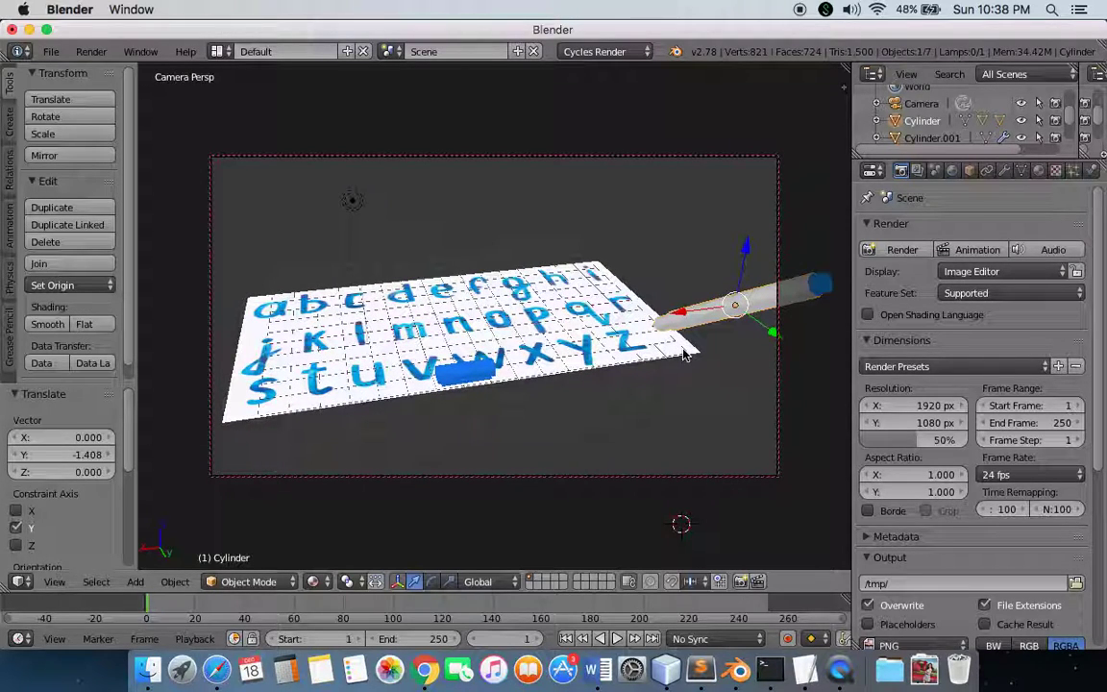
{"action": "scroll", "coordinate": [526, 349], "scroll_direction": "right", "scroll_amount": 1}
{"action": "scroll", "coordinate": [528, 355], "scroll_direction": "right", "scroll_amount": 2}
{"action": "scroll", "coordinate": [527, 355], "scroll_direction": "right", "scroll_amount": 3}
- Adjust the locked camera to a diagonal view of the sheet with the pen fully inside the frame
{"action": "right_click", "coordinate": [527, 356]}
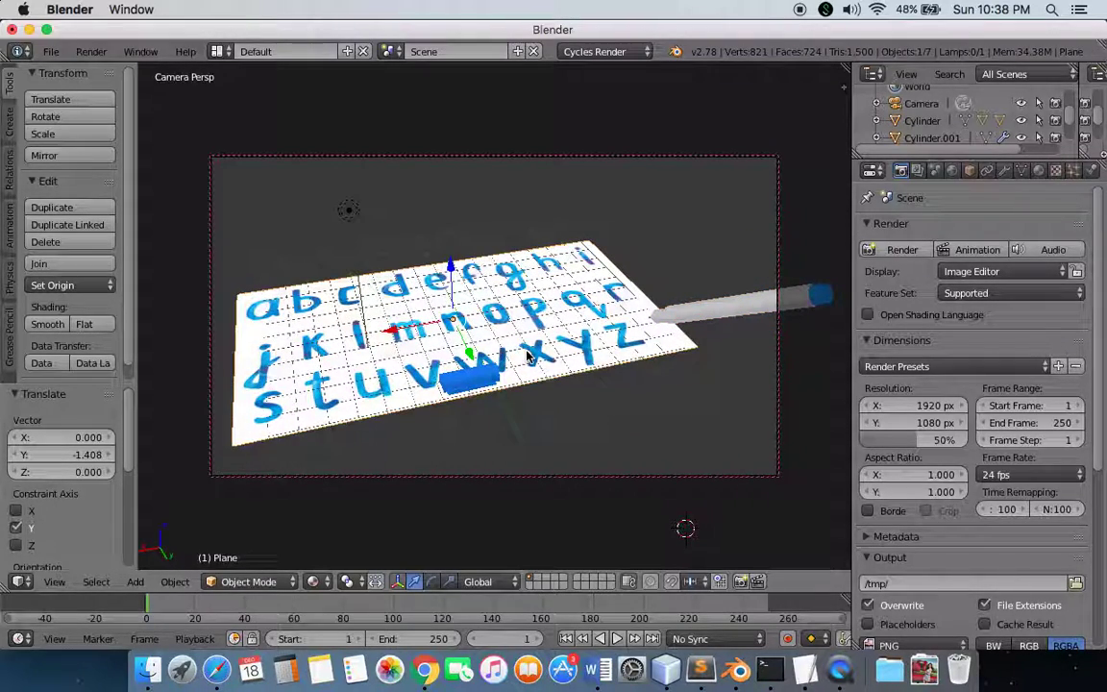
{"action": "scroll", "coordinate": [527, 356], "scroll_direction": "right", "scroll_amount": 4}
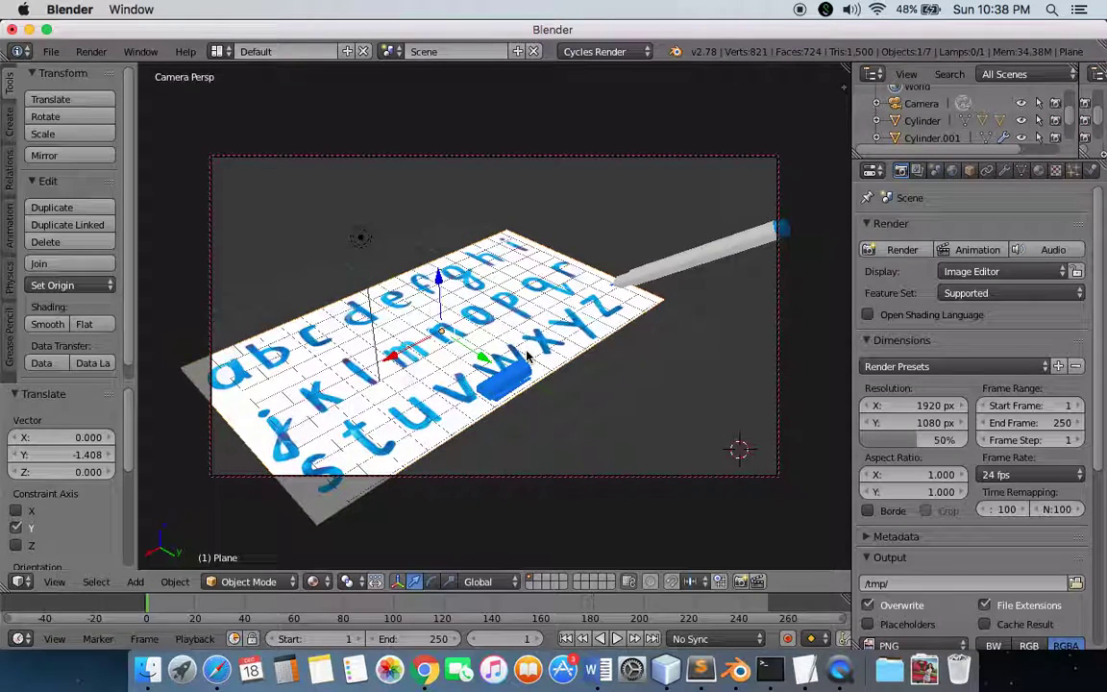
{"action": "scroll", "coordinate": [535, 318], "scroll_direction": "right", "scroll_amount": 2}
{"action": "scroll", "coordinate": [535, 308], "scroll_direction": "right", "scroll_amount": 3}
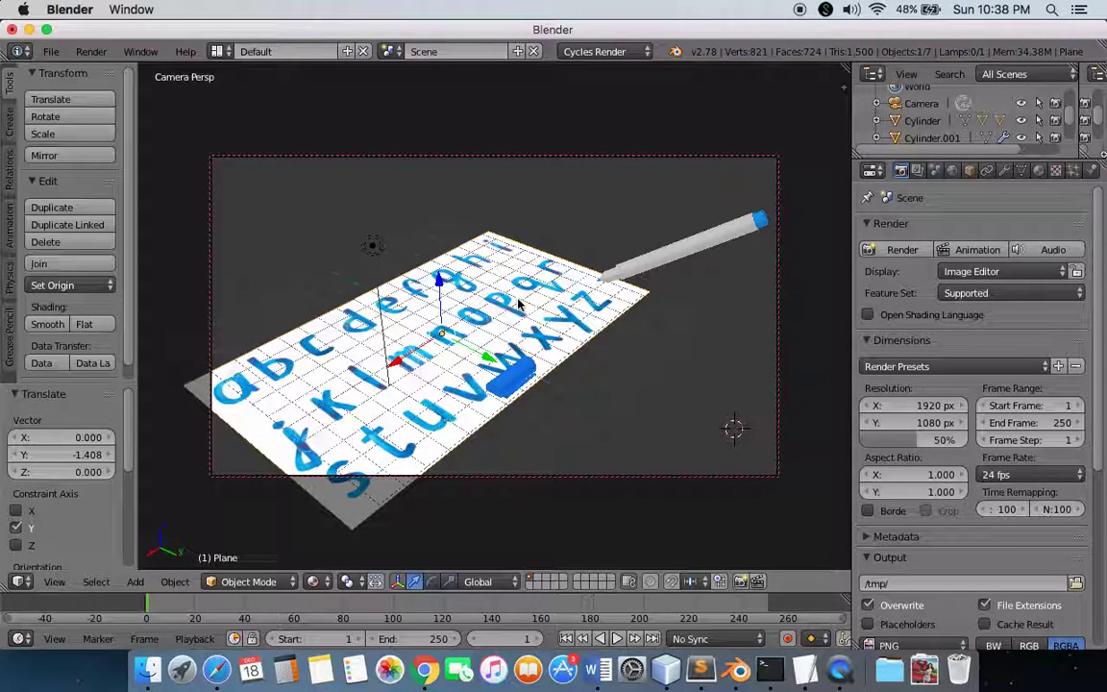
{"action": "scroll", "coordinate": [518, 304], "scroll_direction": "right", "scroll_amount": 3}
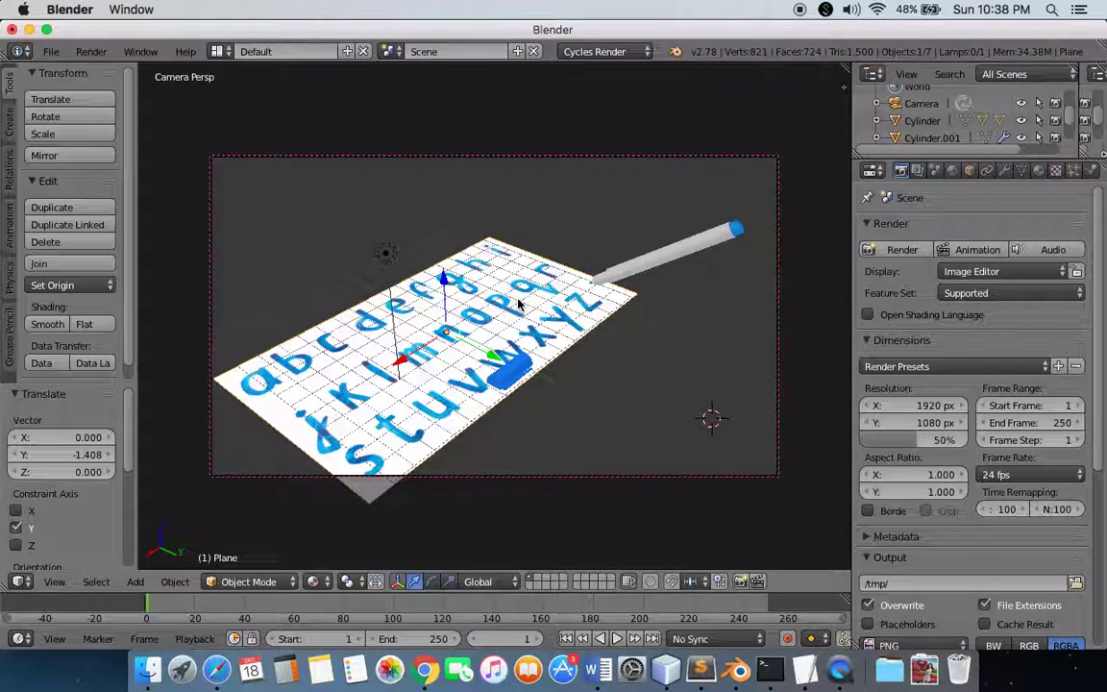
- Move the pen along X and about 1.406 along Y so its tip sits next to the letter z
{"action": "right_click", "coordinate": [679, 260]}
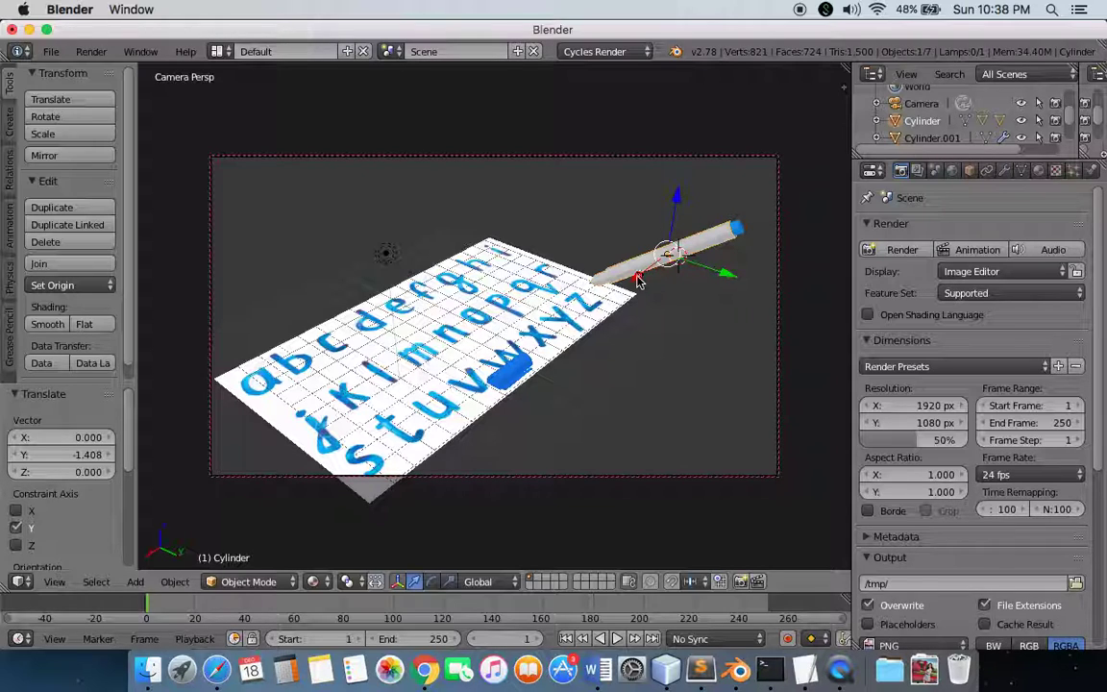
{"action": "left_click_drag", "start_coordinate": [637, 278], "coordinate": [623, 291]}
{"action": "left_click_drag", "start_coordinate": [711, 285], "coordinate": [740, 298]}
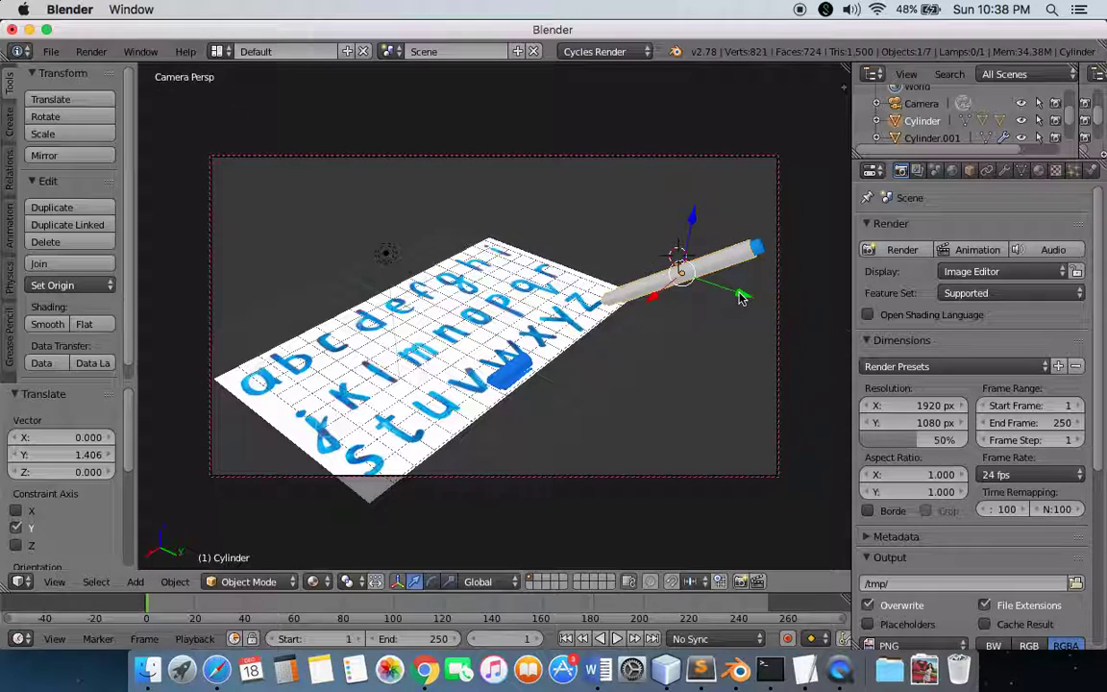
- Raise the blue pen cap about 0.232 along Z above the sheet
{"action": "right_click", "coordinate": [501, 383]}
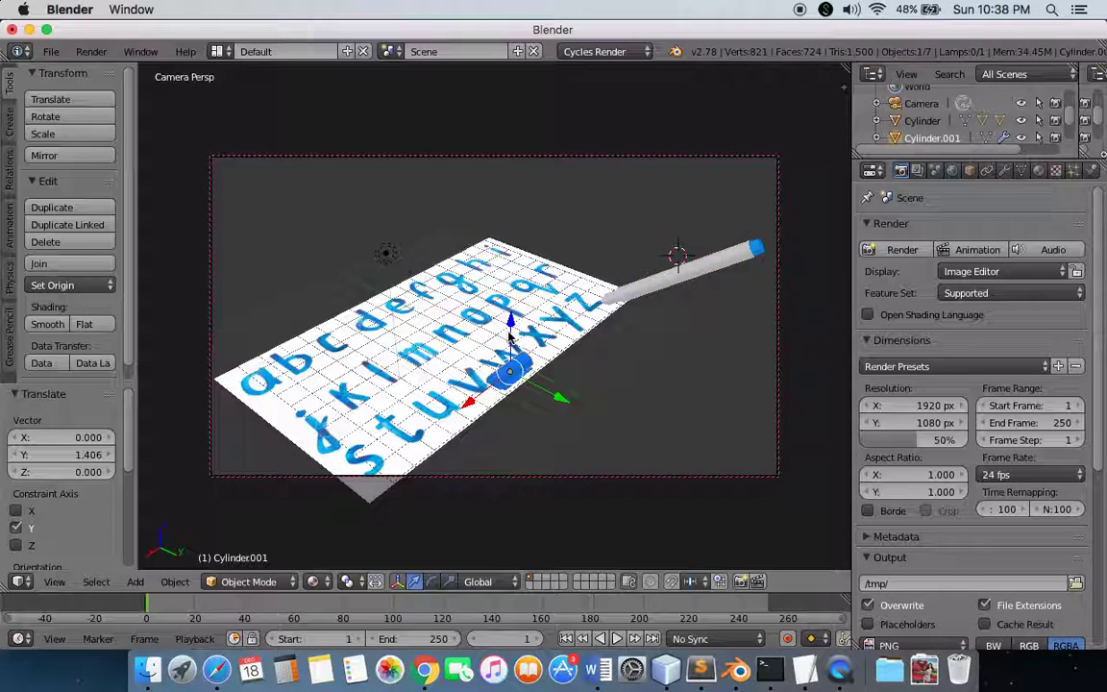
{"action": "left_click_drag", "start_coordinate": [512, 327], "coordinate": [511, 316]}
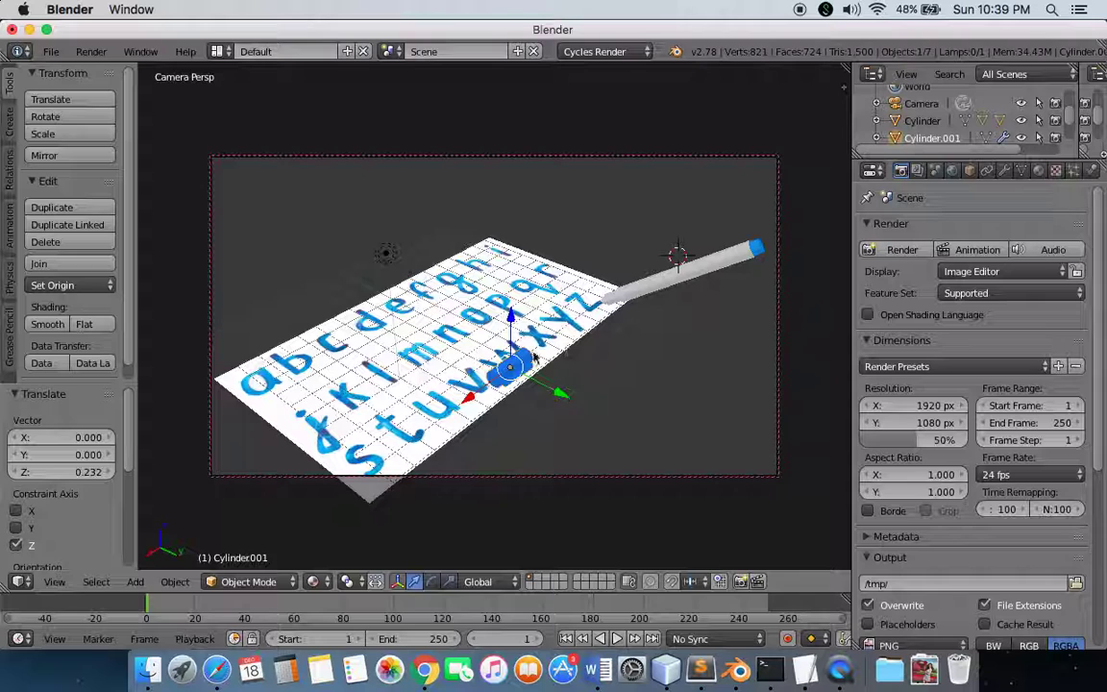
- Leave the camera view, select the lamp above the sheet and open its lamp settings
{"action": "left_click", "coordinate": [55, 582]}
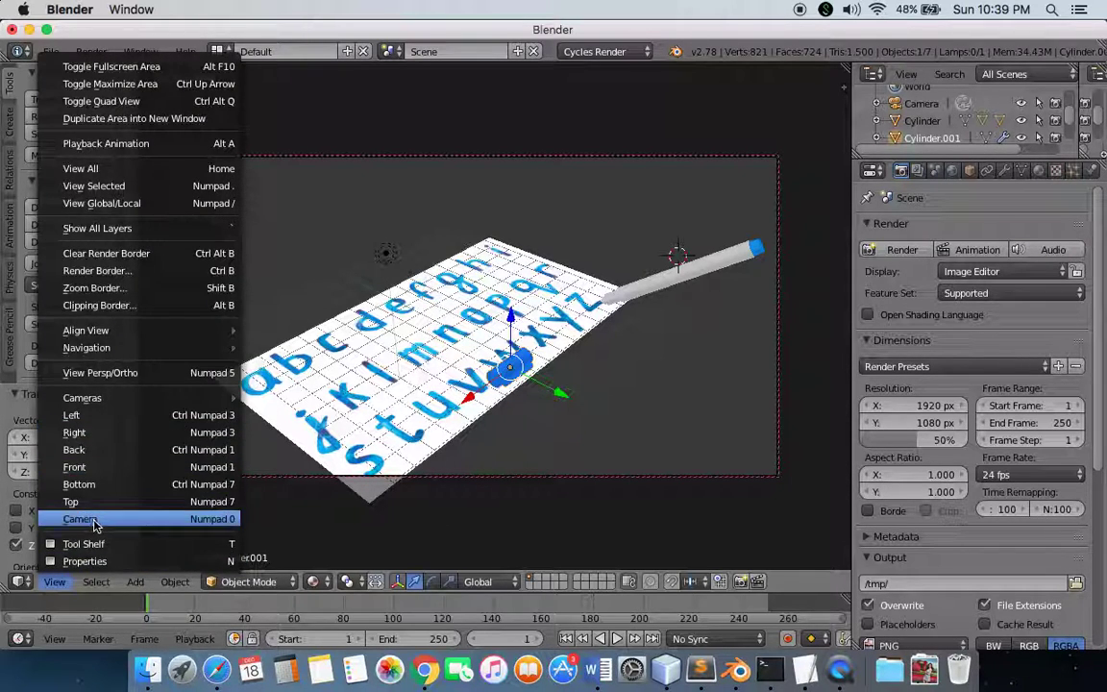
{"action": "left_click", "coordinate": [94, 524]}
{"action": "middle_click_drag", "start_coordinate": [363, 282], "coordinate": [423, 315]}
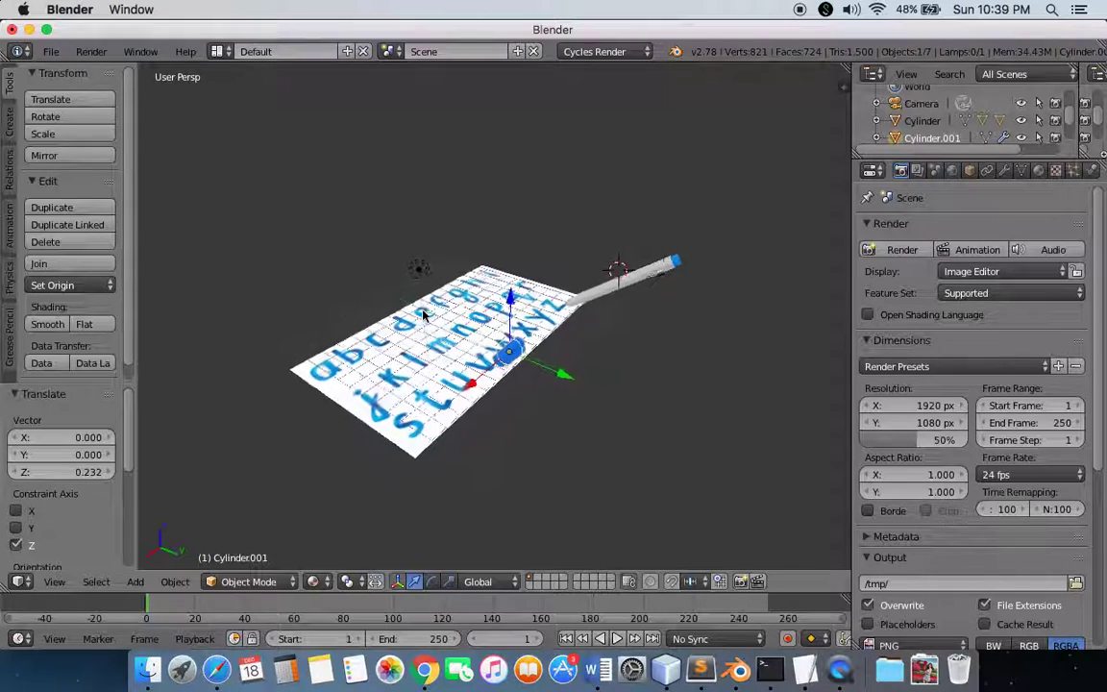
{"action": "scroll", "coordinate": [423, 315], "scroll_direction": "up", "scroll_amount": 4}
{"action": "right_click", "coordinate": [330, 215]}
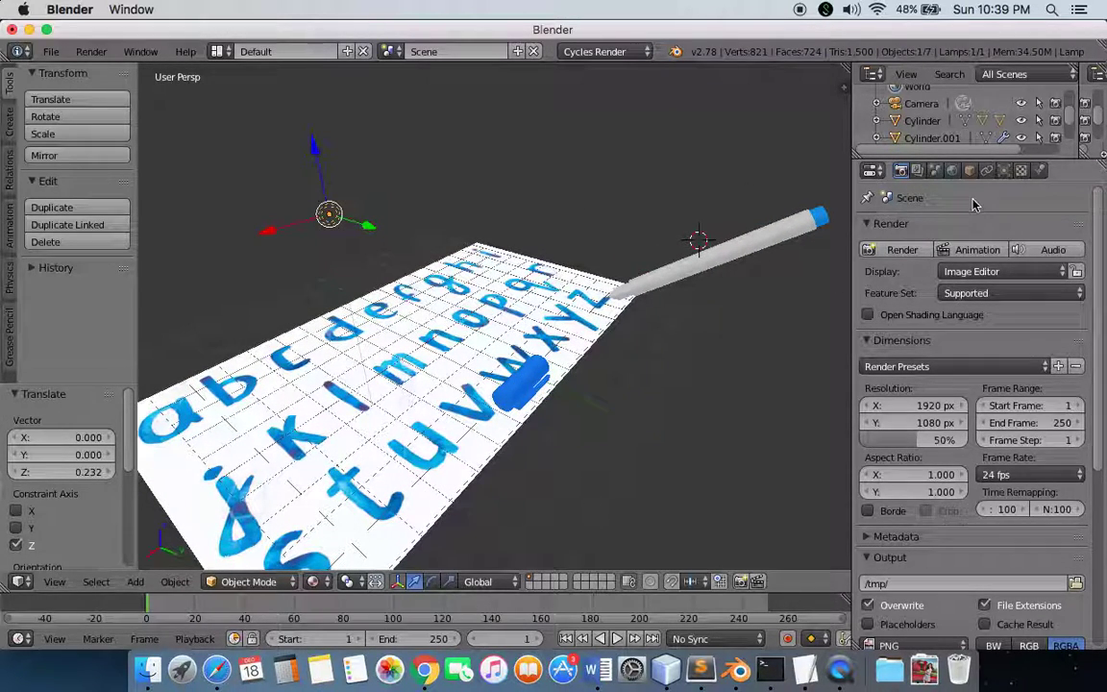
{"action": "left_click", "coordinate": [1005, 172]}
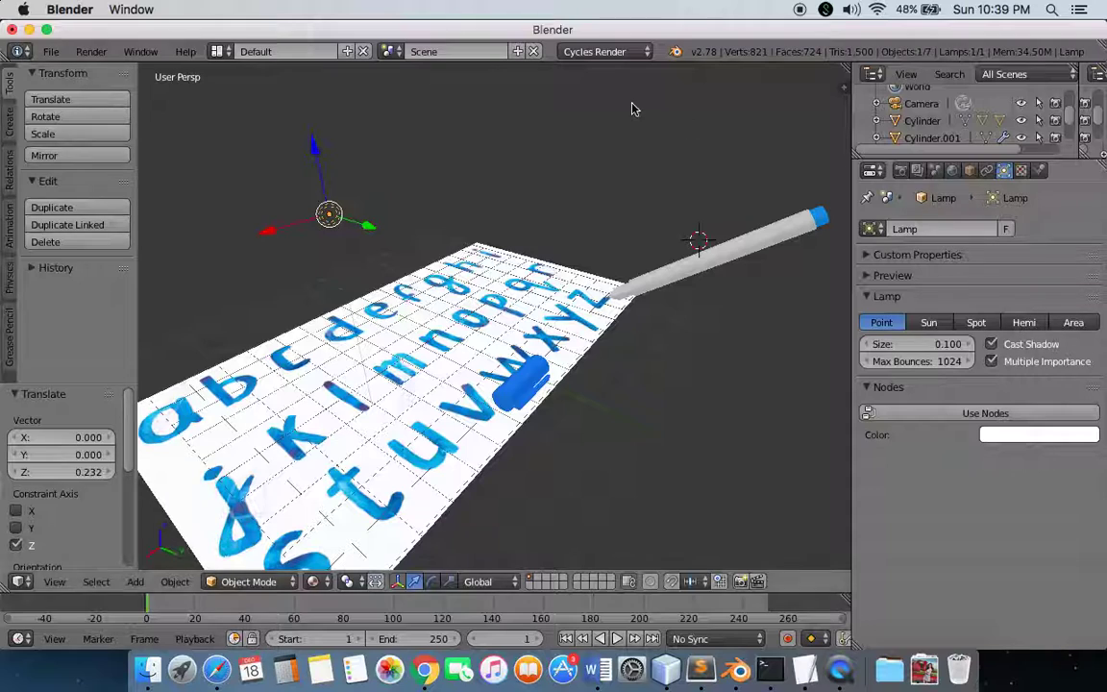
{"action": "left_click", "coordinate": [949, 346]}
{"action": "left_click", "coordinate": [926, 343]}
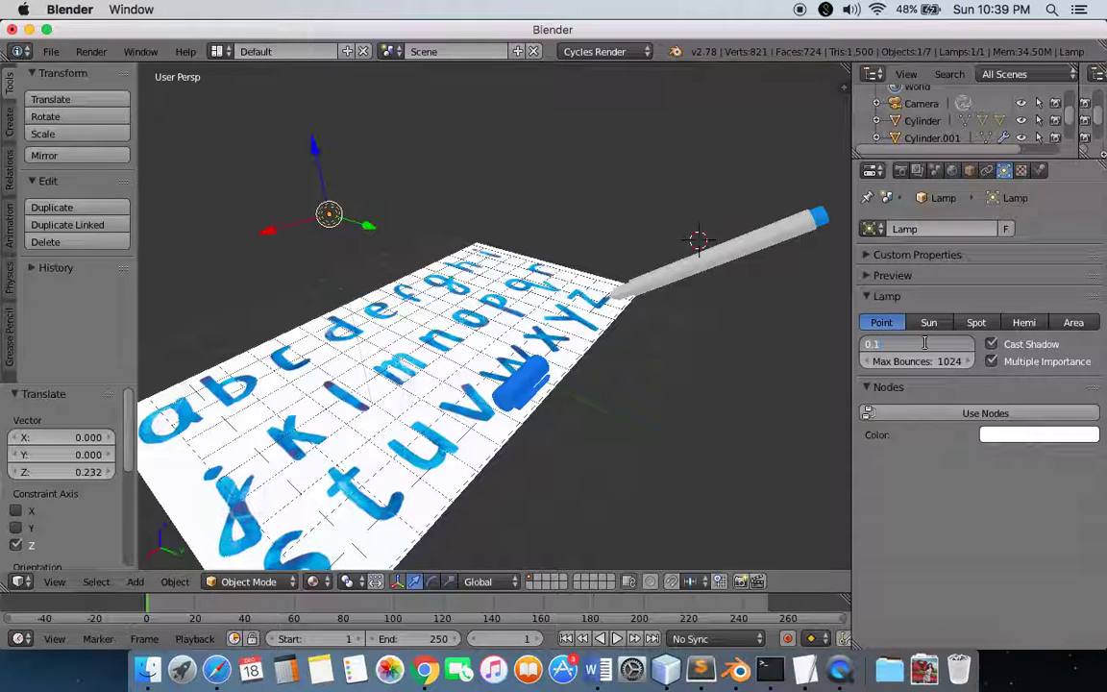
{"action": "left_click", "coordinate": [788, 348]}
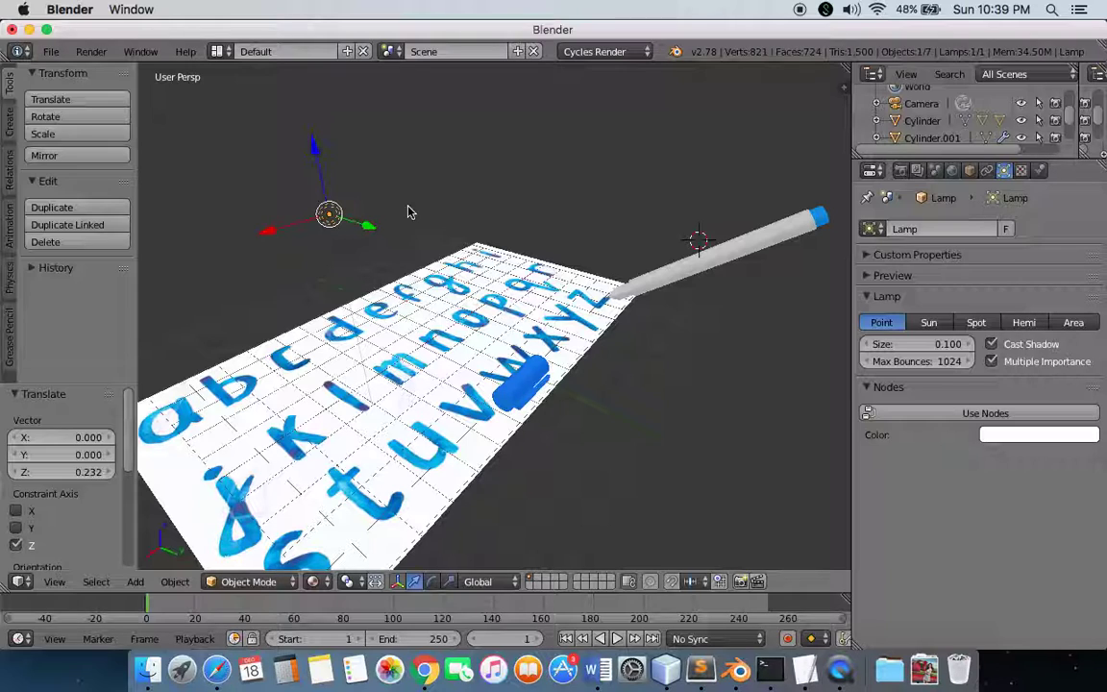
- Duplicate the lamp and place the copy offset by about -2.175 in X, 2.991 in Y and -0.033 in Z
{"action": "key", "text": "shift+d"}
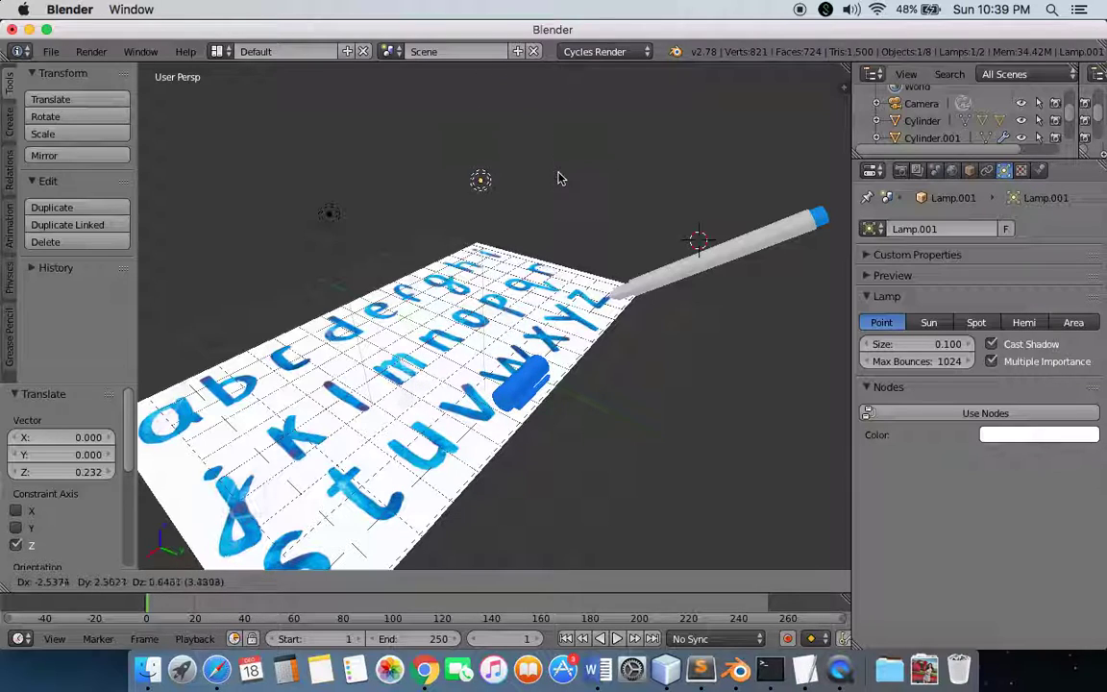
{"action": "left_click", "coordinate": [572, 213]}
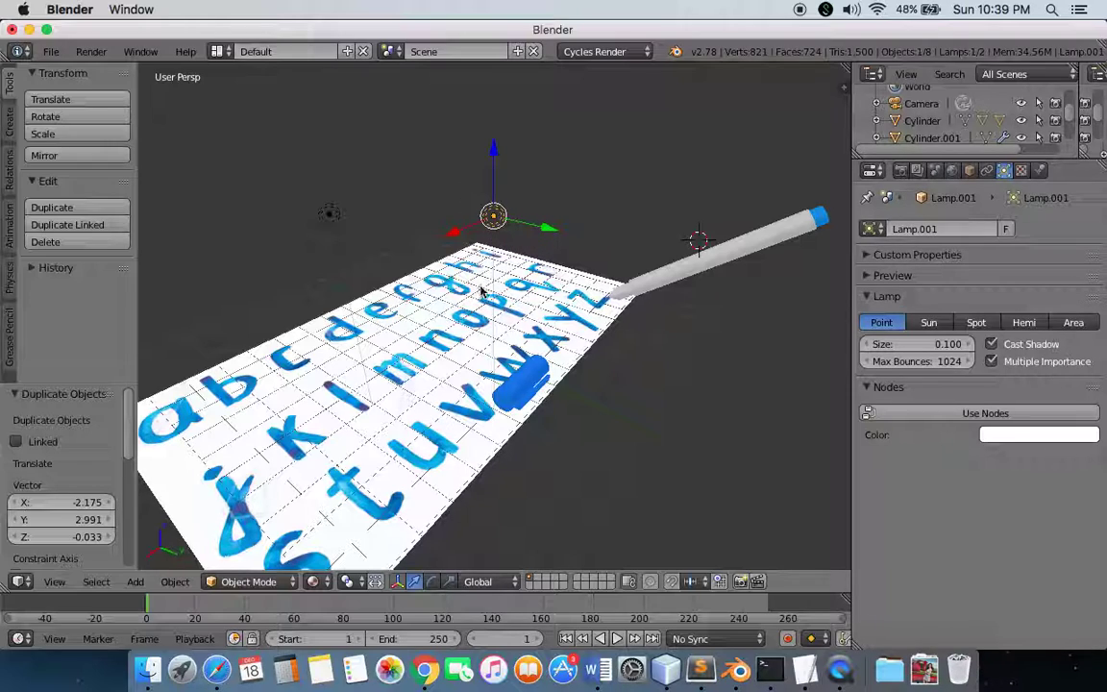
- Examine the duplicated lamp's position relative to the sheet and pen from the Right and Left views and from above
{"action": "left_click", "coordinate": [55, 582]}
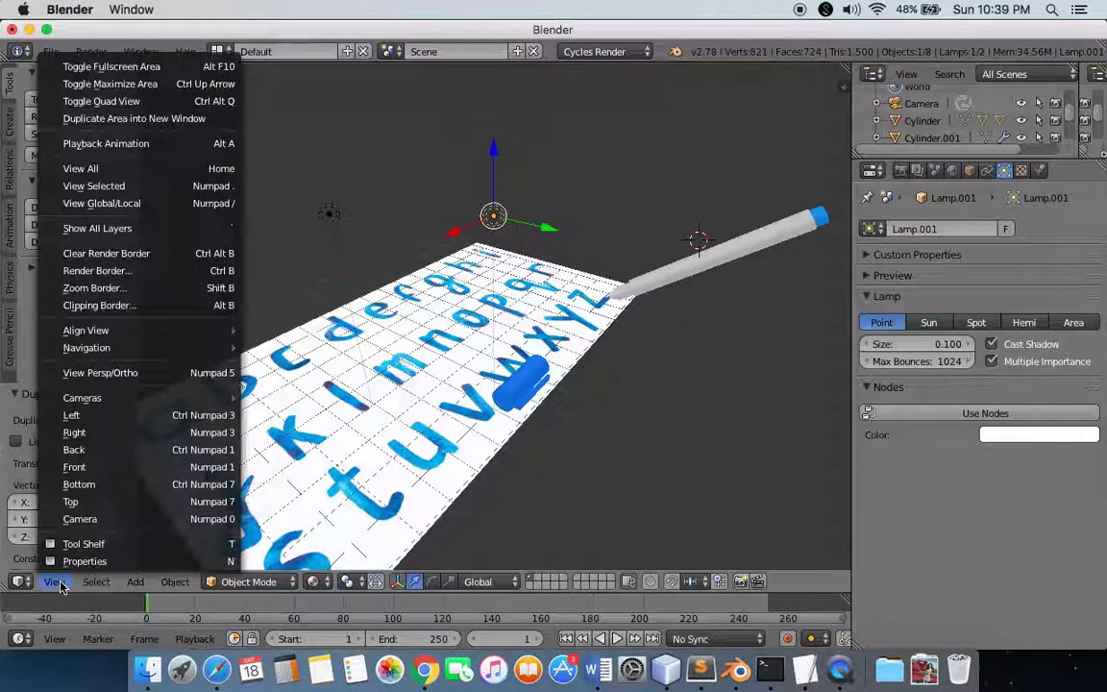
{"action": "left_click", "coordinate": [92, 432]}
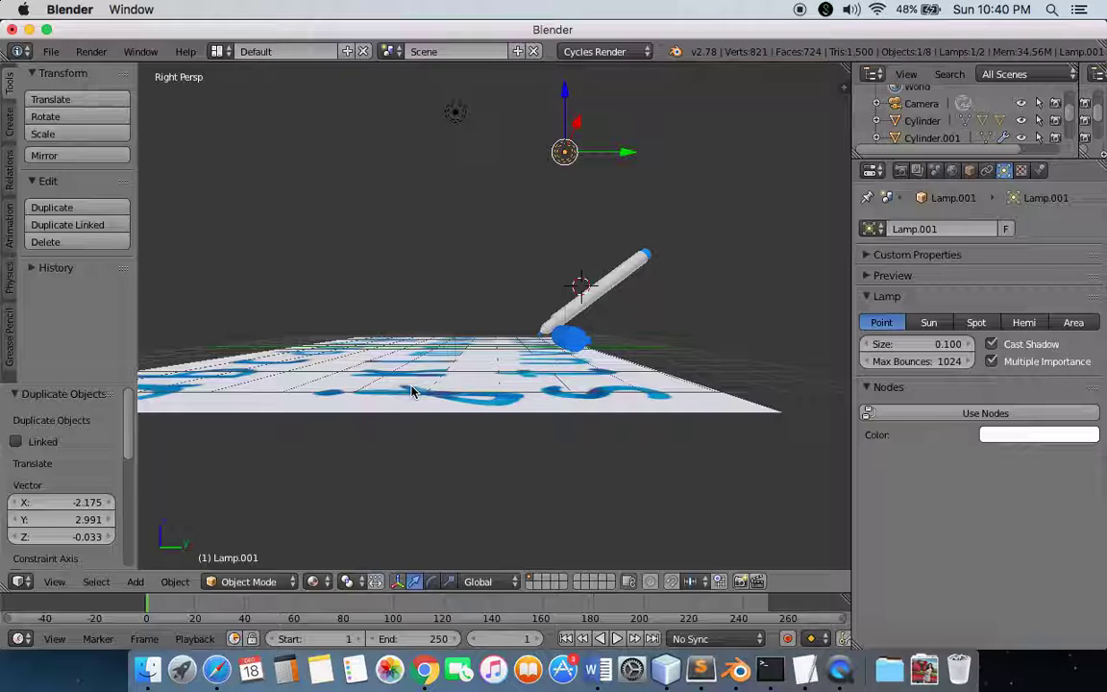
{"action": "left_click", "coordinate": [54, 581]}
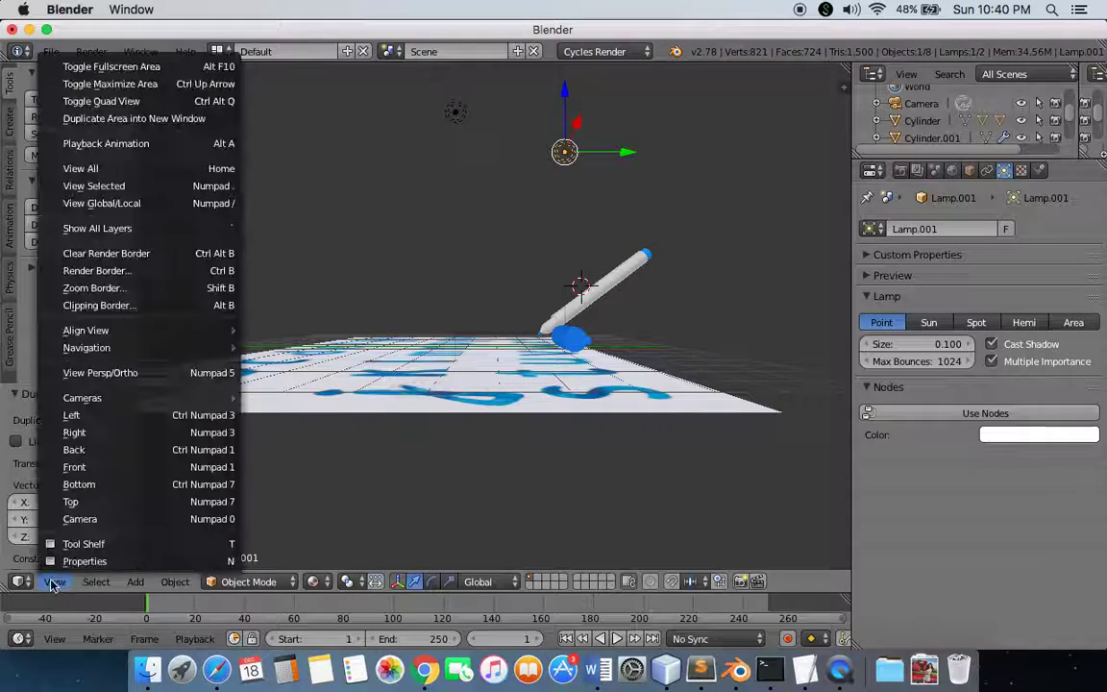
{"action": "left_click", "coordinate": [104, 417]}
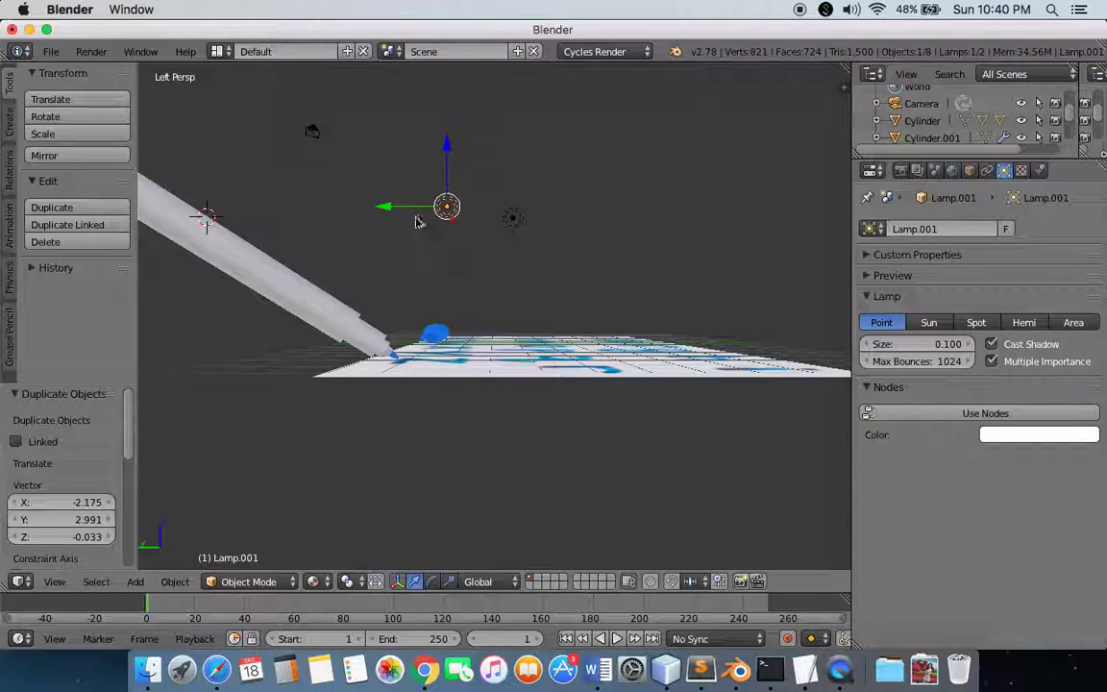
{"action": "scroll", "coordinate": [455, 241], "scroll_direction": "down", "scroll_amount": 2}
{"action": "scroll", "coordinate": [455, 241], "scroll_direction": "up", "scroll_amount": 10}
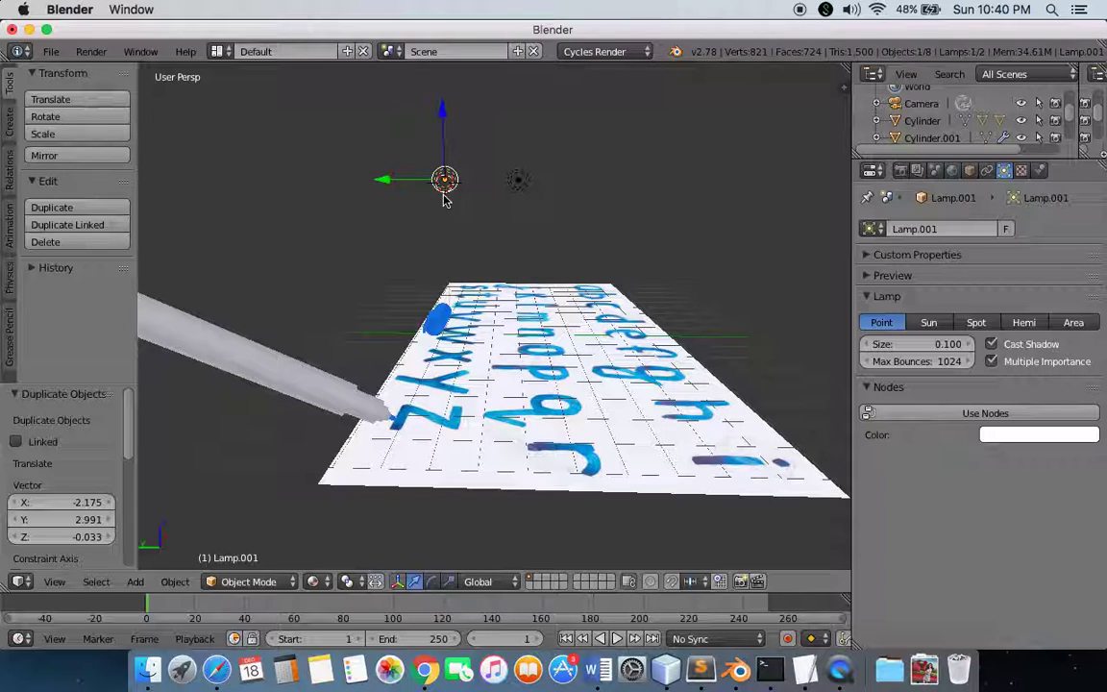
{"action": "scroll", "coordinate": [446, 168], "scroll_direction": "down", "scroll_amount": 3}
{"action": "scroll", "coordinate": [446, 168], "scroll_direction": "up", "scroll_amount": 8}
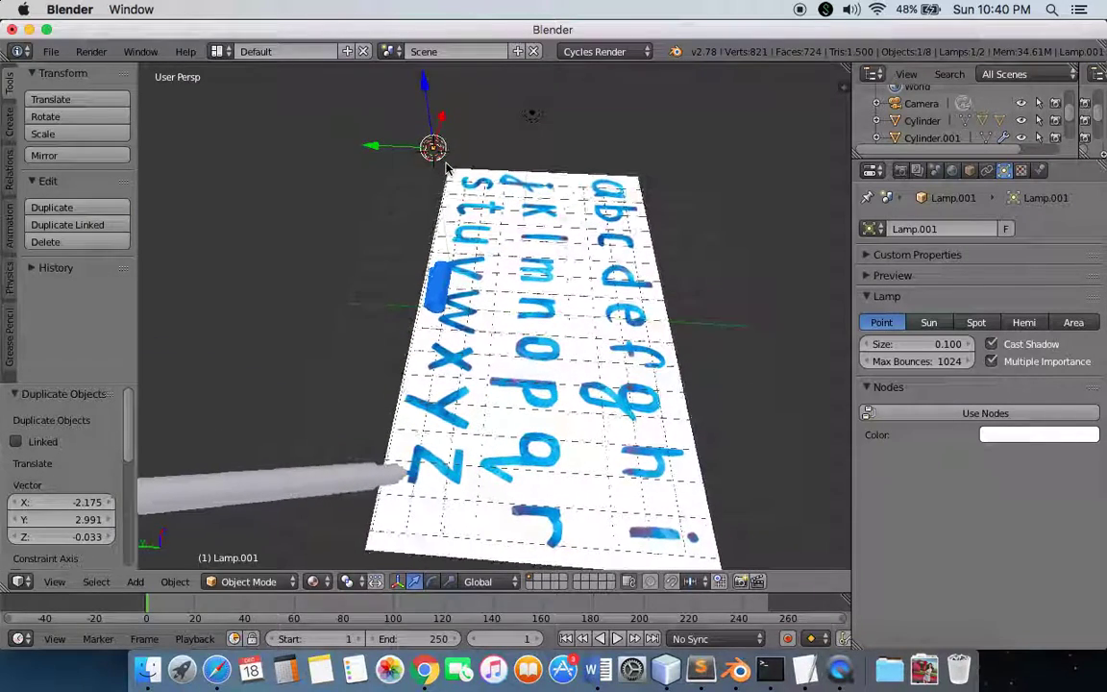
- Move the duplicated lamp about -10.110 along X and about -6.133 along Y, near the letter i on the sheet
{"action": "key", "text": "g"}
{"action": "key", "text": "x"}
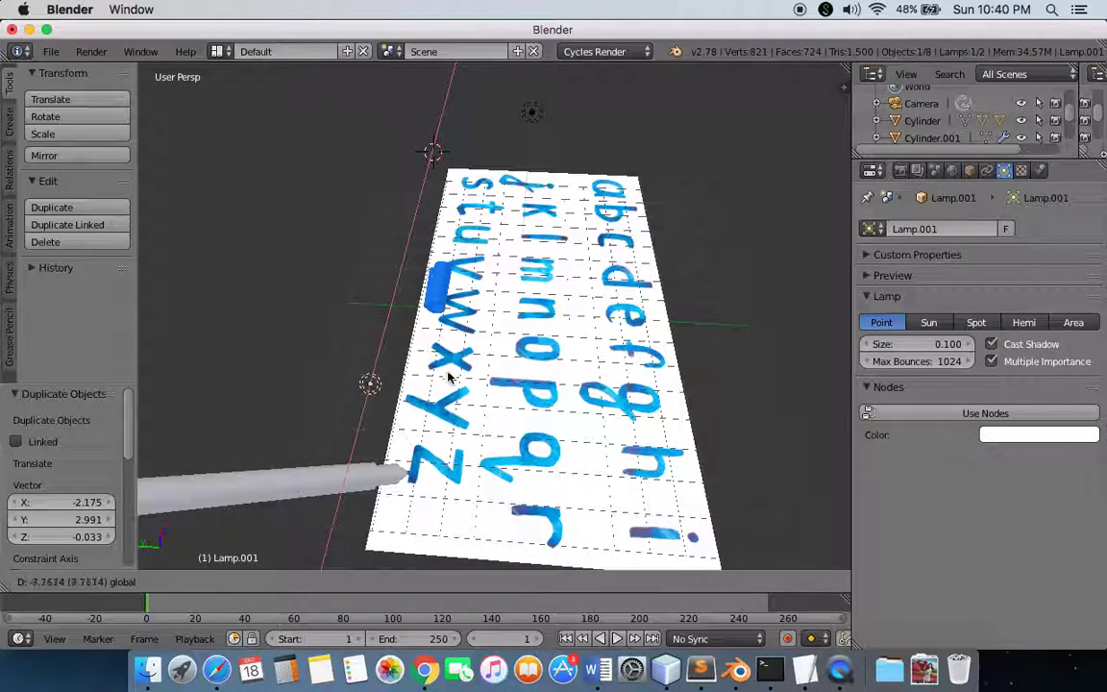
{"action": "left_click", "coordinate": [419, 509]}
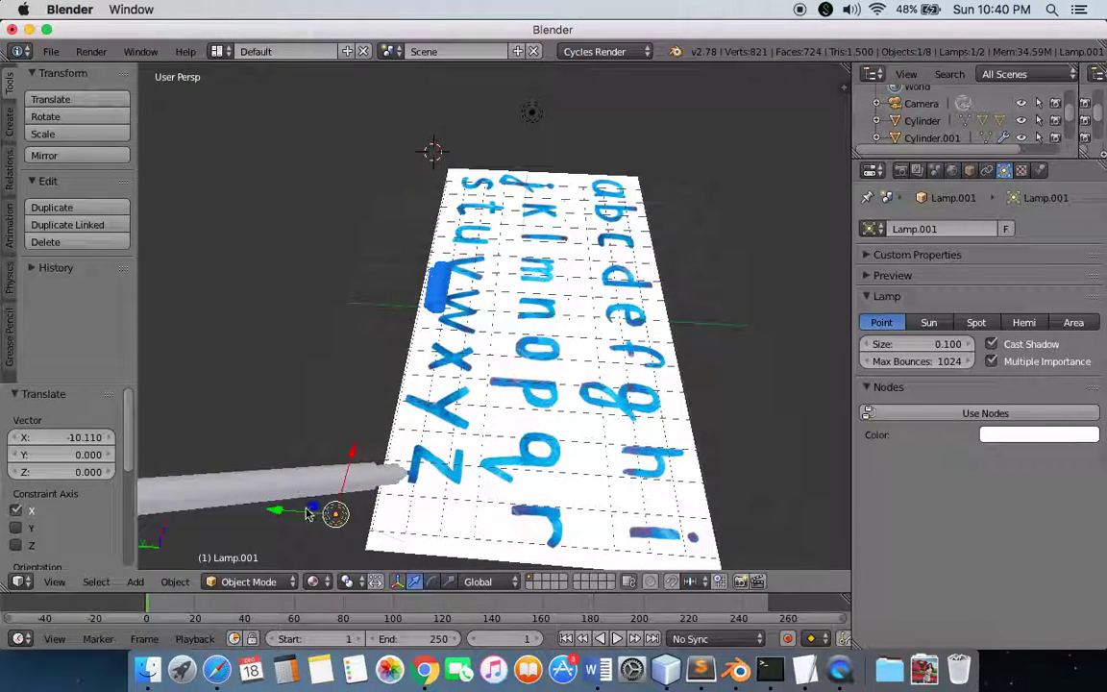
{"action": "left_click_drag", "start_coordinate": [279, 517], "coordinate": [660, 521]}
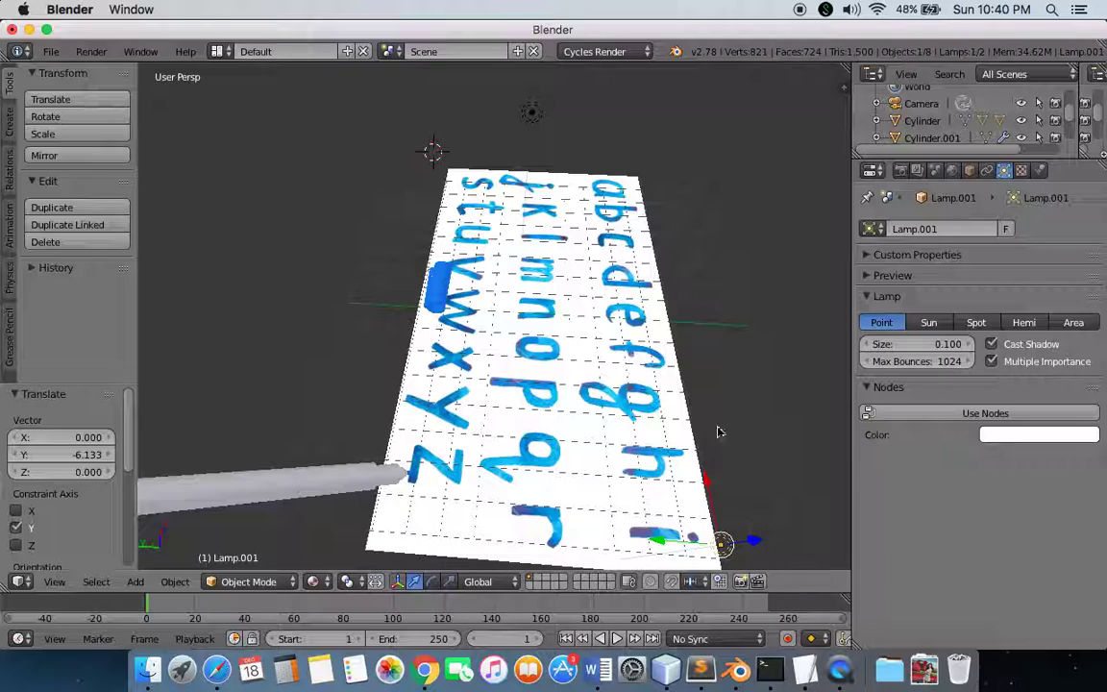
- Change the duplicated lamp's type to Hemi and look at the scene through the camera
{"action": "left_click", "coordinate": [1024, 324]}
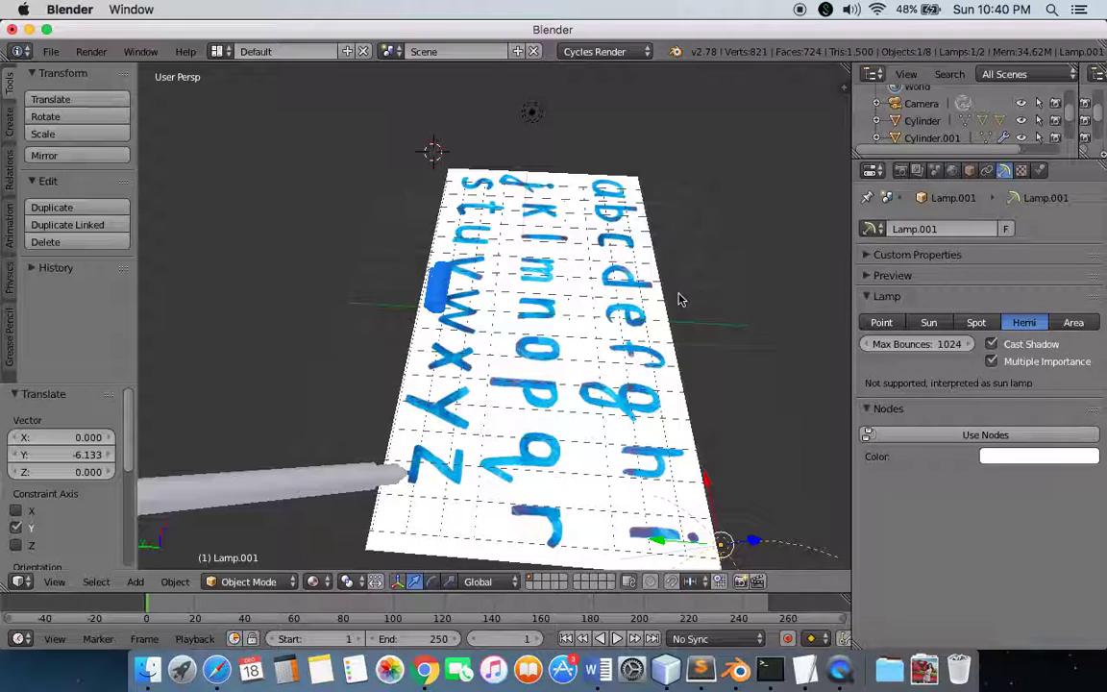
{"action": "left_click", "coordinate": [993, 345]}
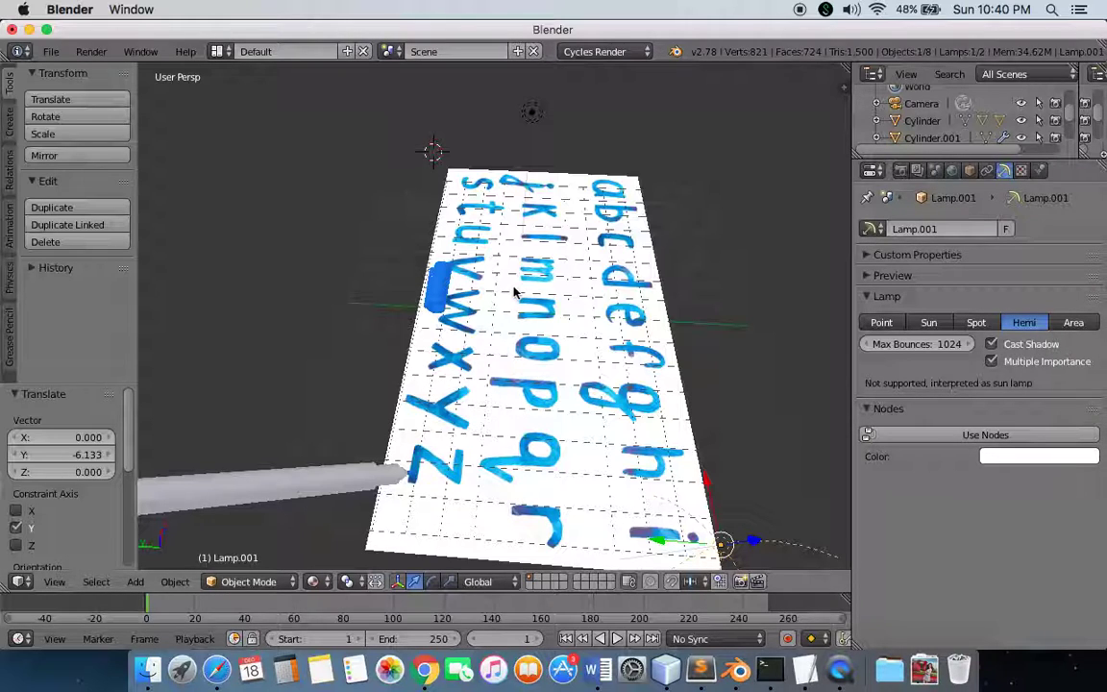
{"action": "left_click", "coordinate": [55, 582]}
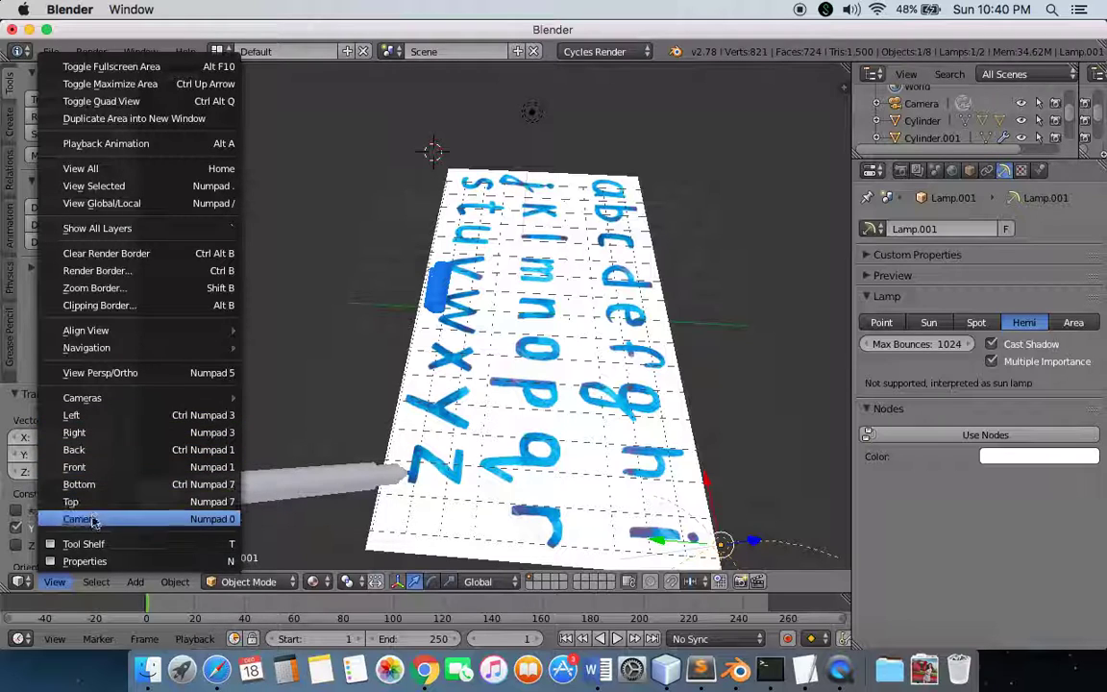
{"action": "left_click", "coordinate": [93, 520]}
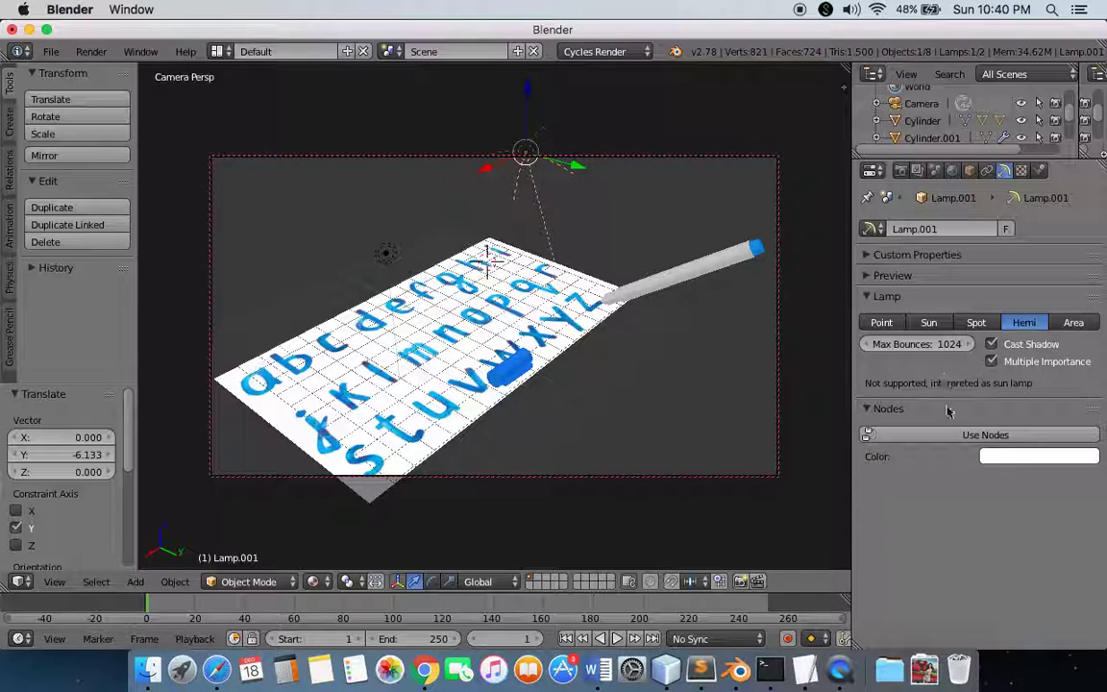
- Enable nodes for the Hemi lamp, keep its surface as Emission and set the strength to 3
{"action": "left_click", "coordinate": [971, 435]}
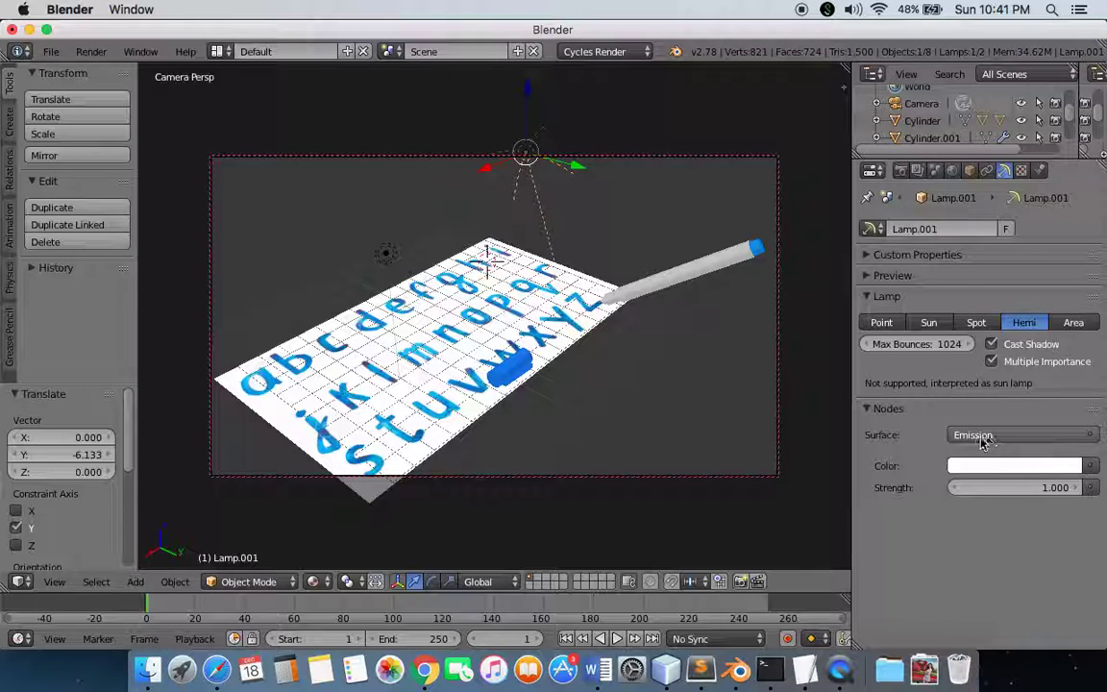
{"action": "left_click", "coordinate": [984, 439]}
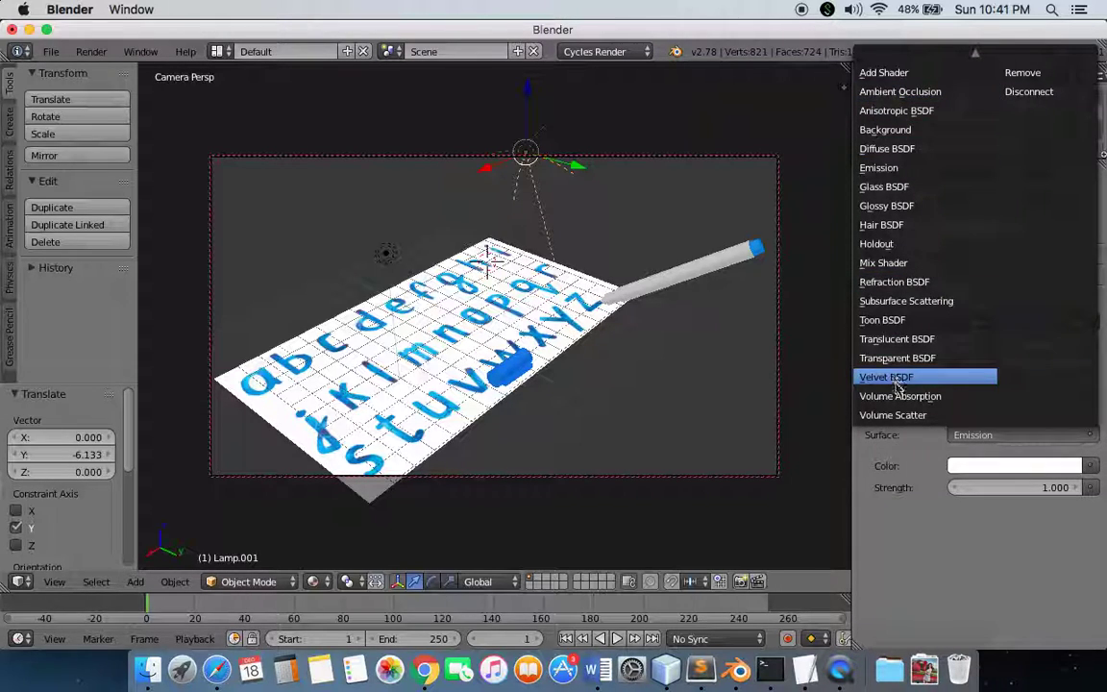
{"action": "left_click", "coordinate": [1019, 487]}
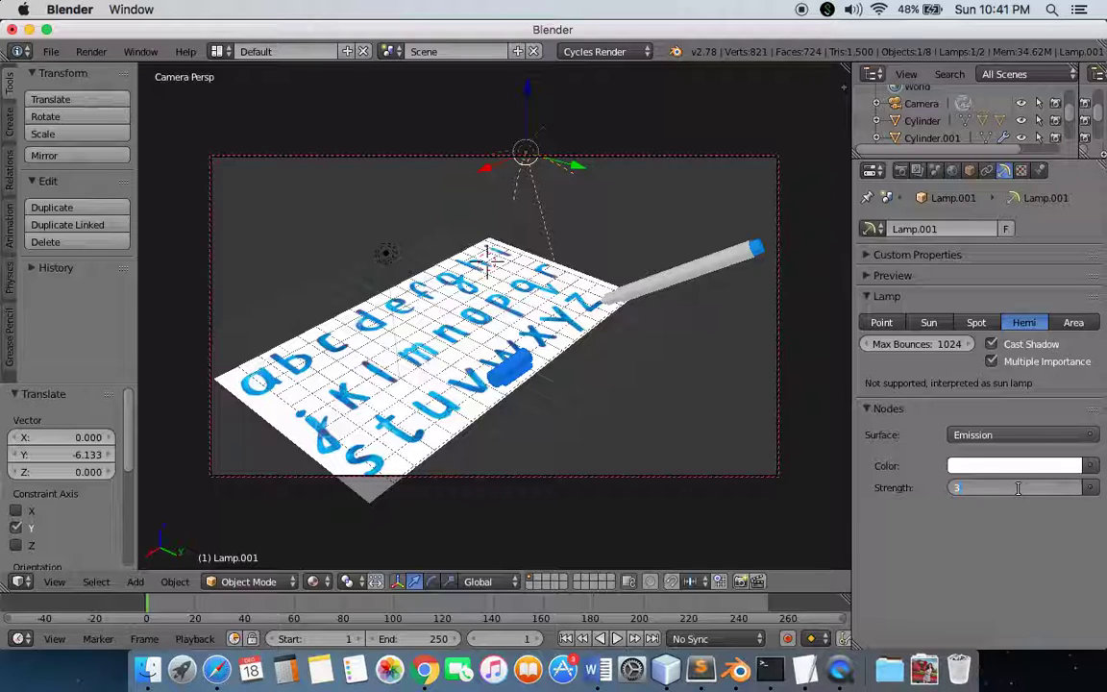
{"action": "key", "text": "Return"}
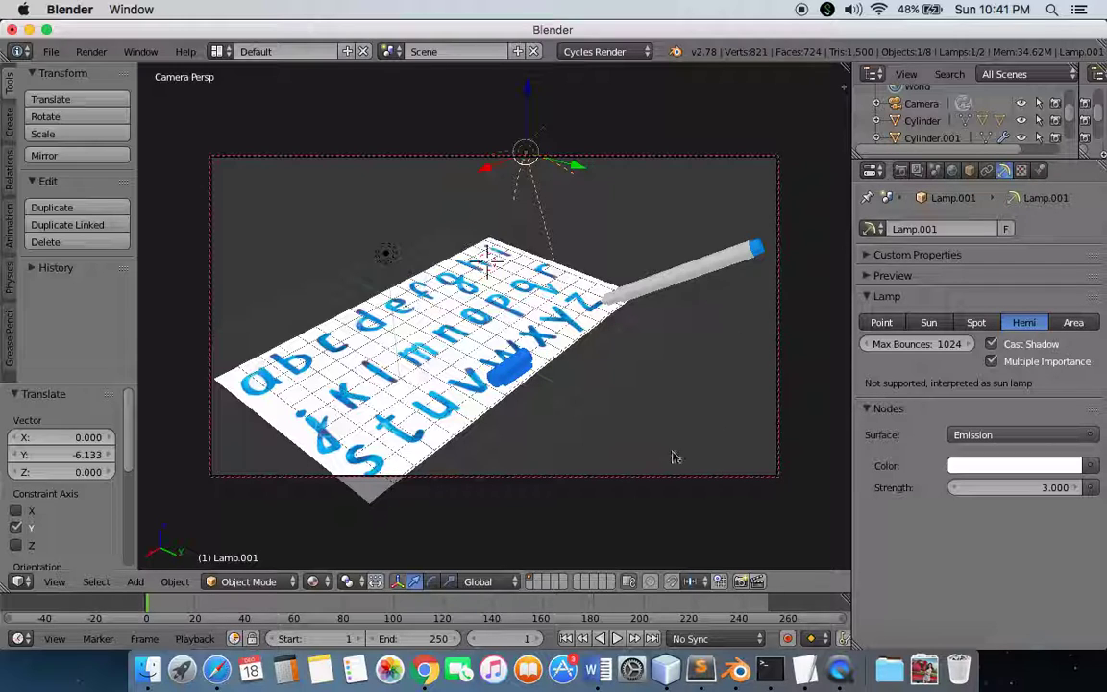
- Preview the lighting in Rendered shading, leave the camera view and return the viewport to Material shading
{"action": "left_click", "coordinate": [323, 583]}
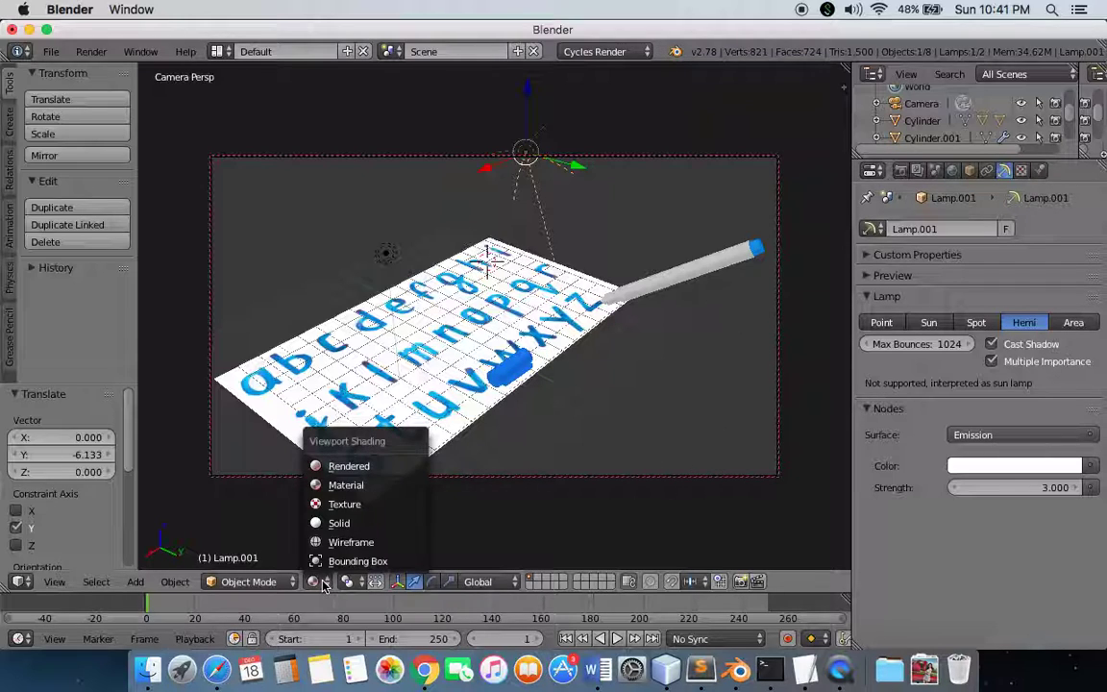
{"action": "left_click", "coordinate": [344, 466]}
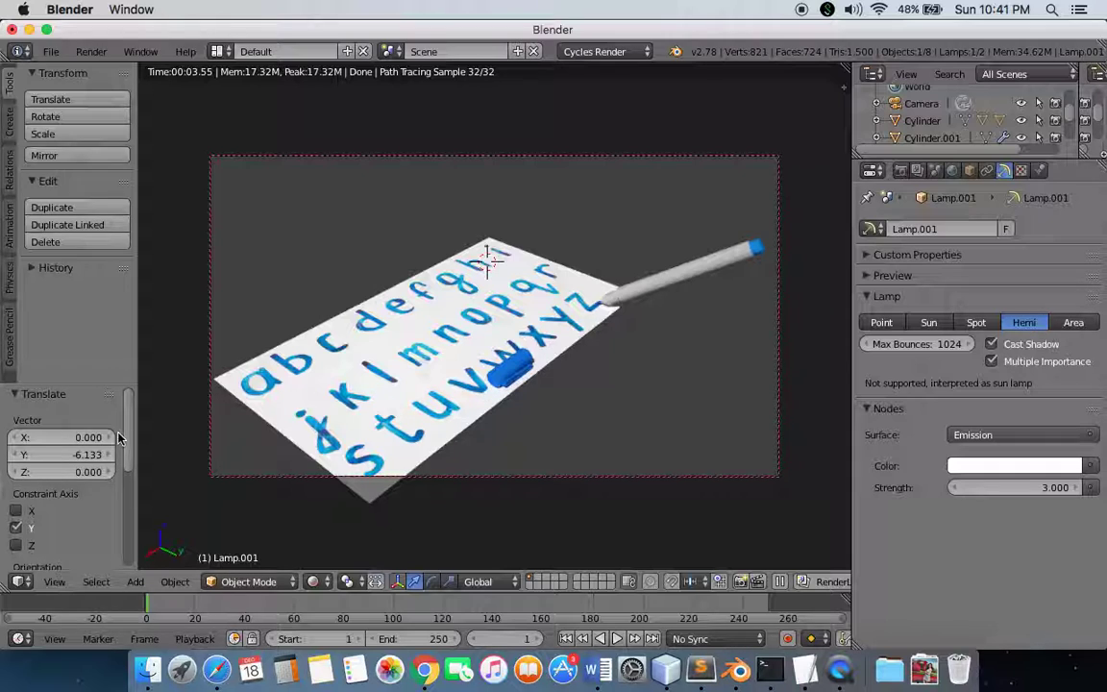
{"action": "left_click", "coordinate": [55, 581]}
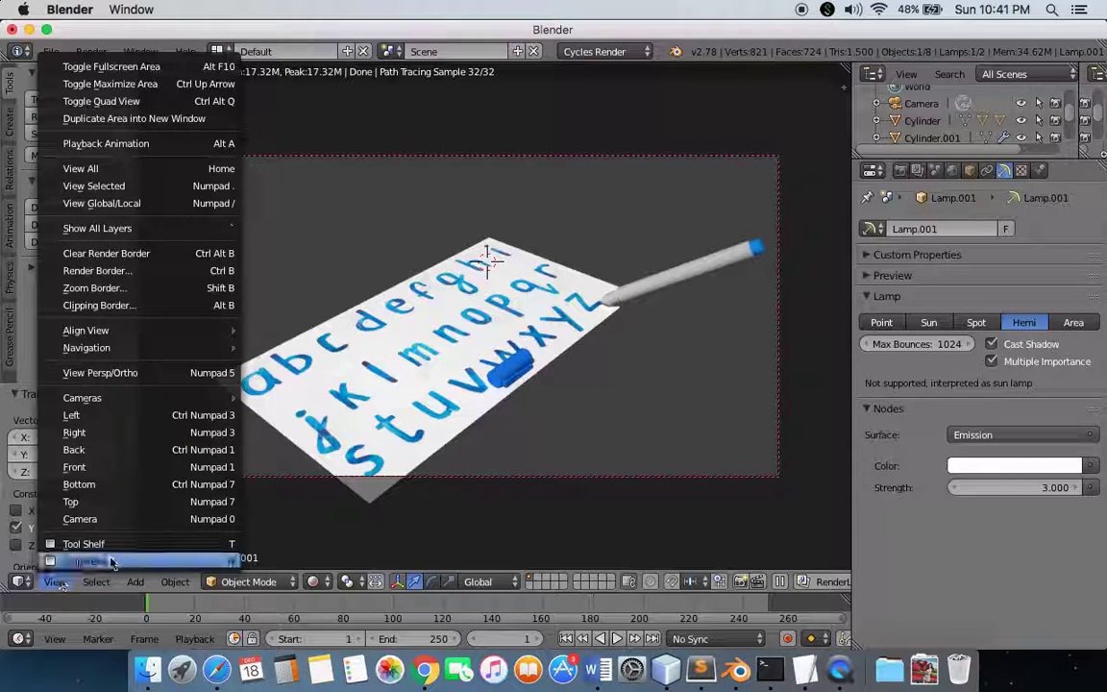
{"action": "left_click", "coordinate": [384, 423]}
{"action": "left_click", "coordinate": [54, 582]}
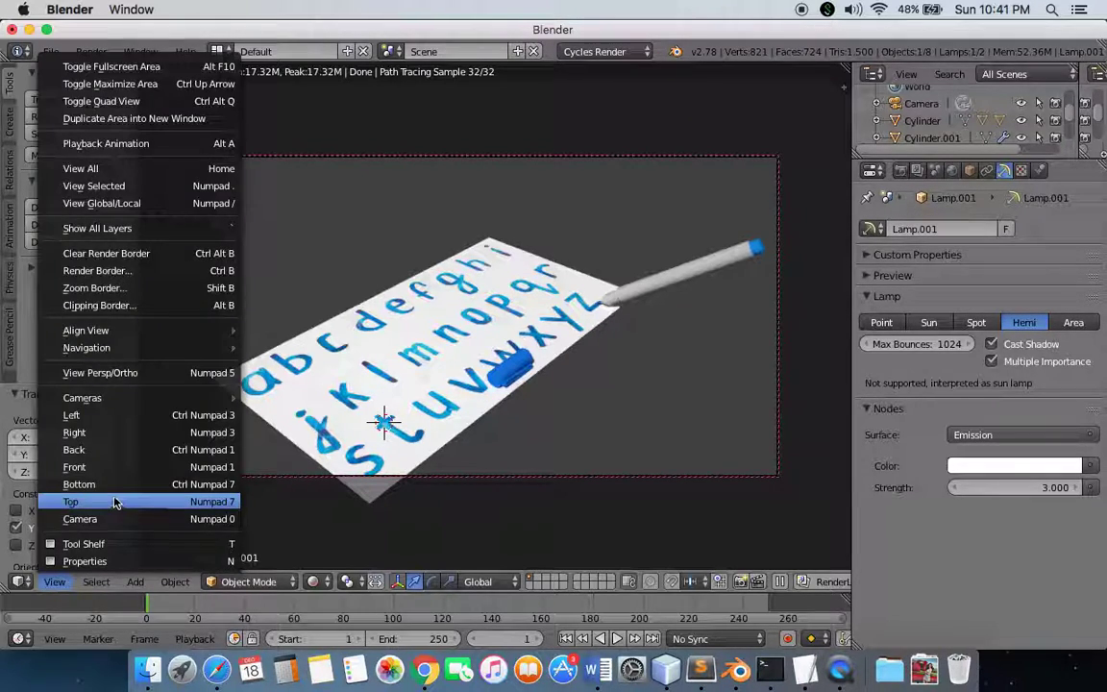
{"action": "left_click", "coordinate": [113, 519]}
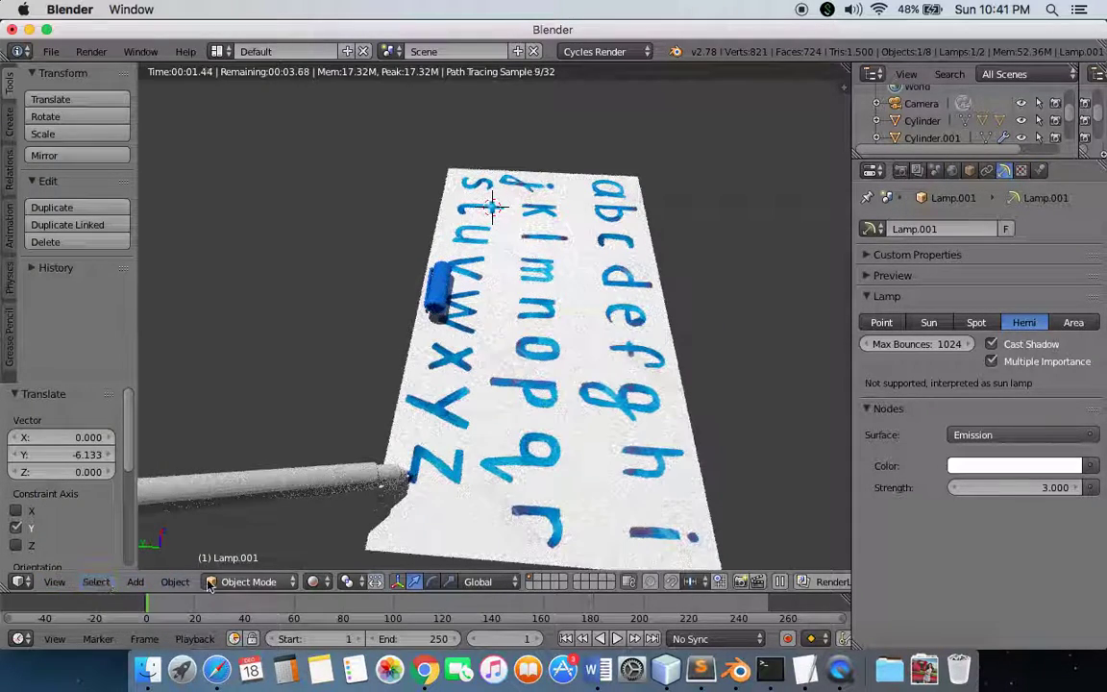
{"action": "left_click", "coordinate": [330, 581]}
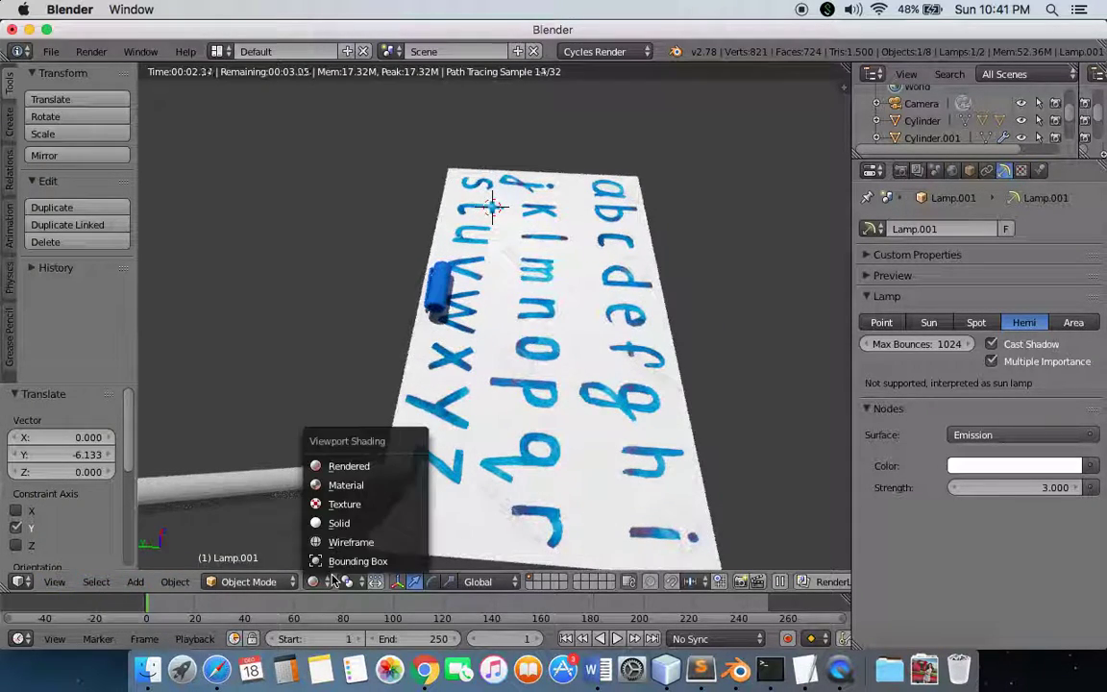
{"action": "left_click", "coordinate": [343, 485]}
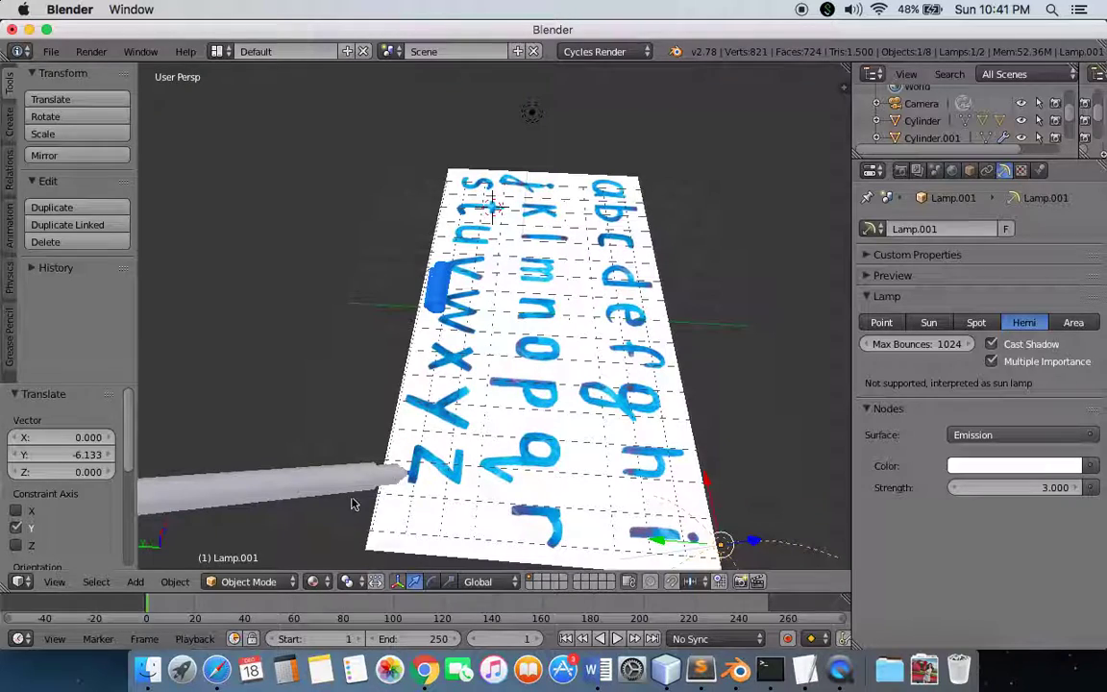
- Select the pen's body and open its modifier settings
{"action": "right_click", "coordinate": [223, 586]}
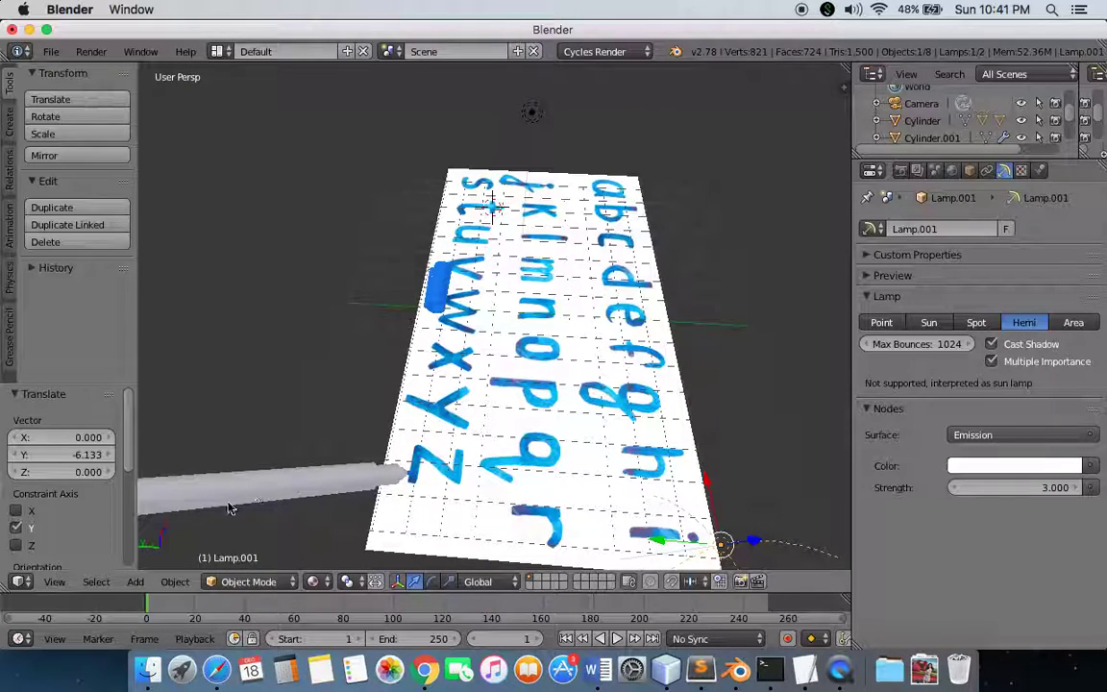
{"action": "right_click", "coordinate": [252, 488]}
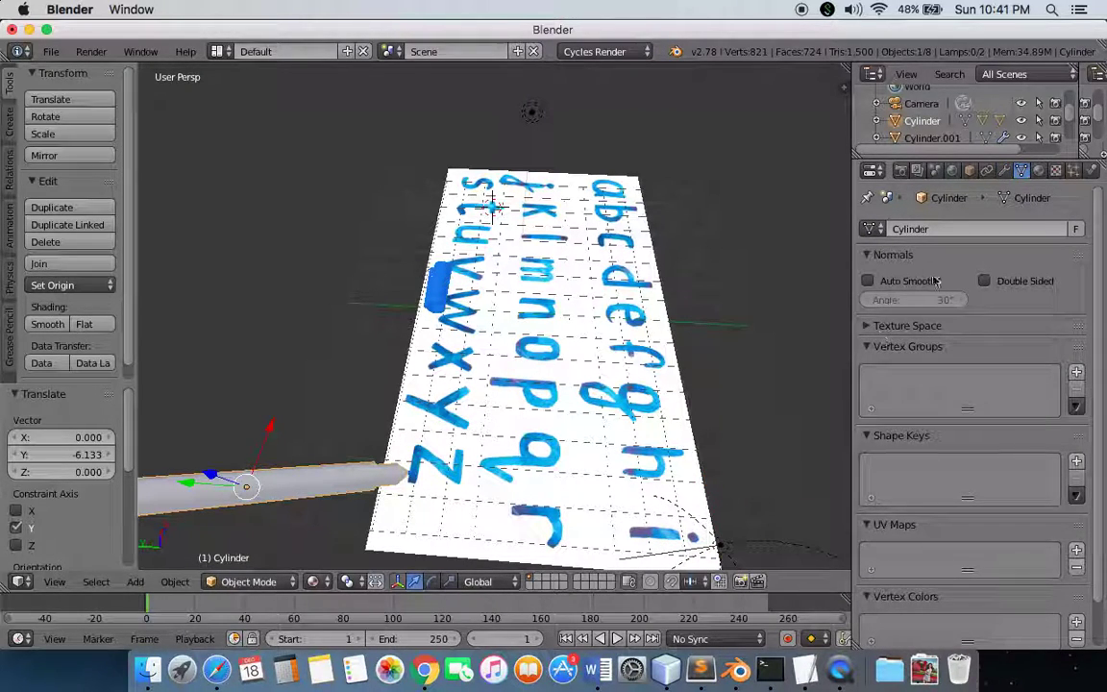
{"action": "left_click", "coordinate": [1005, 170]}
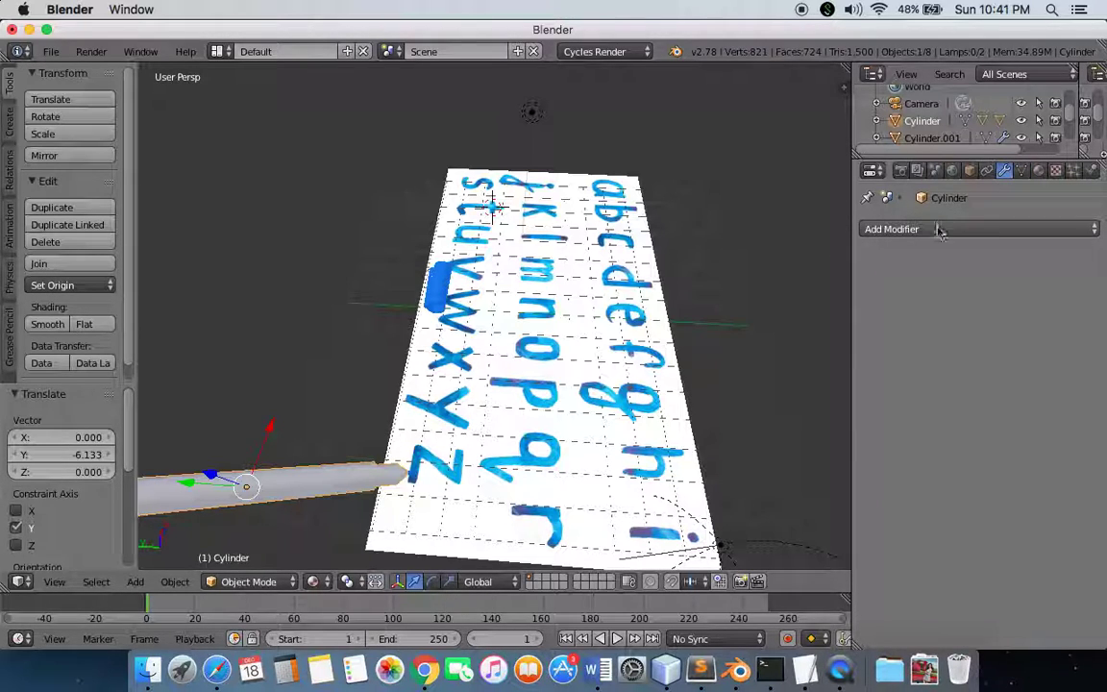
- Set the render samples to 400 in the scene's sampling settings
{"action": "left_click", "coordinate": [901, 170]}
{"action": "scroll", "coordinate": [905, 365], "scroll_direction": "down", "scroll_amount": 3}
{"action": "scroll", "coordinate": [906, 366], "scroll_direction": "down", "scroll_amount": 5}
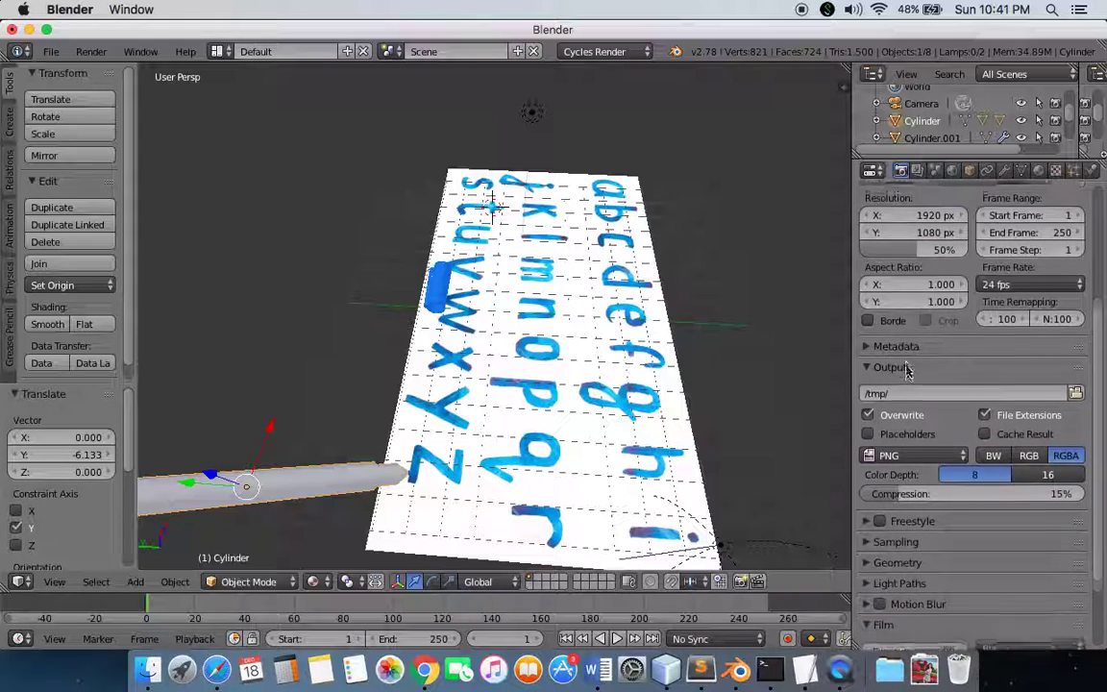
{"action": "scroll", "coordinate": [959, 423], "scroll_direction": "up", "scroll_amount": 8}
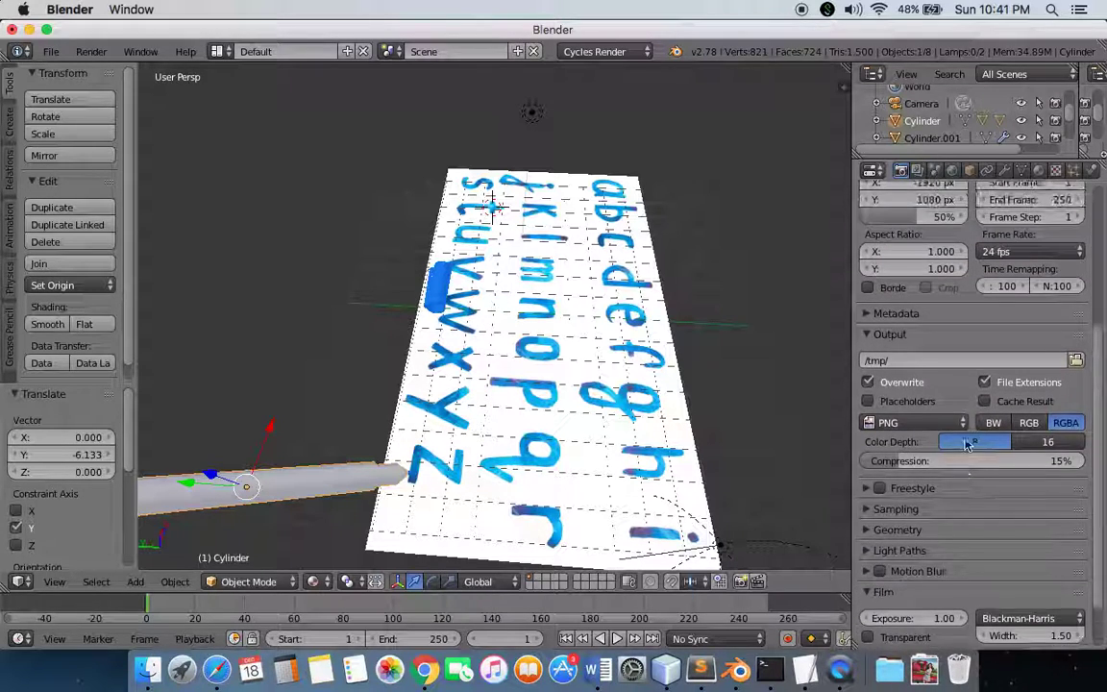
{"action": "scroll", "coordinate": [967, 442], "scroll_direction": "down", "scroll_amount": 3}
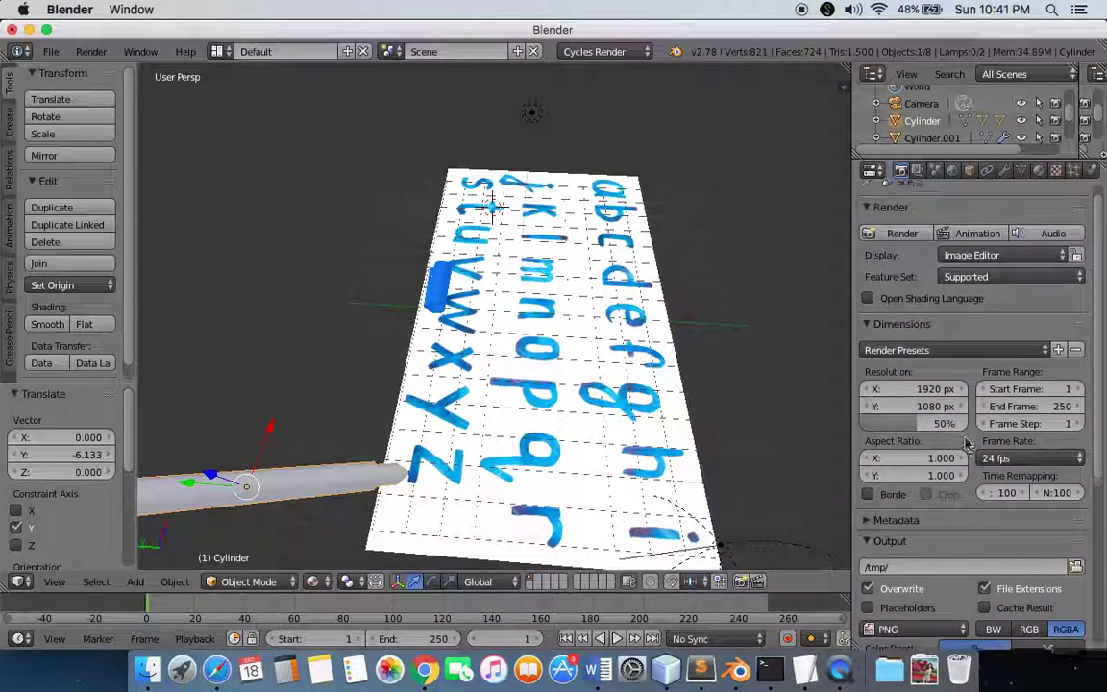
{"action": "scroll", "coordinate": [967, 445], "scroll_direction": "down", "scroll_amount": 5}
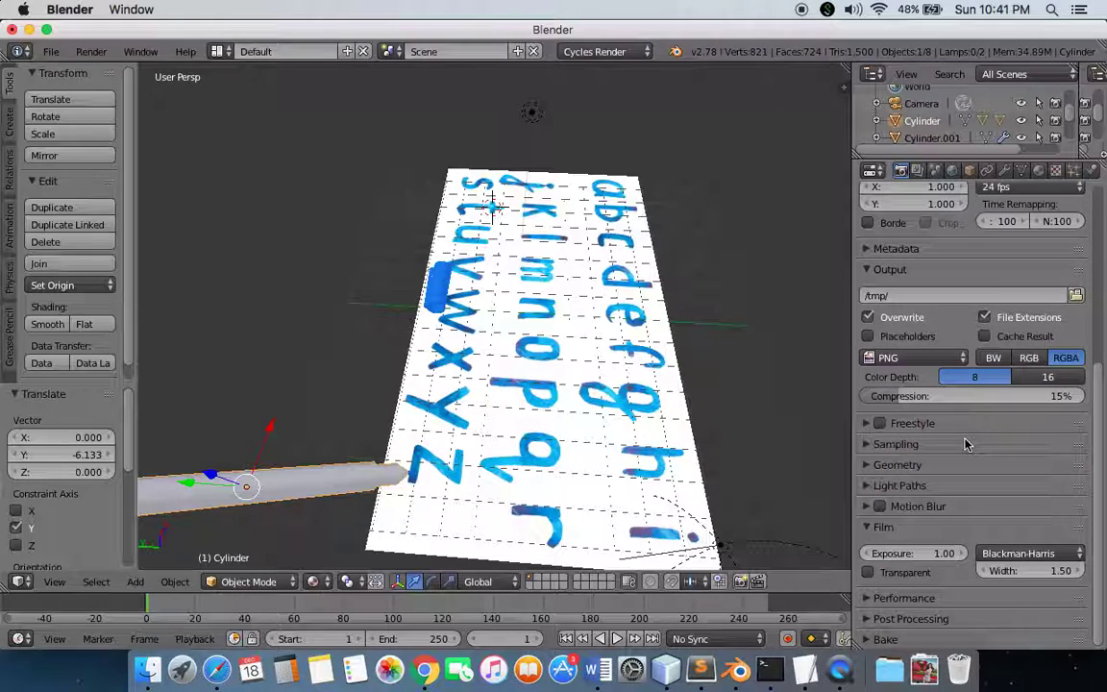
{"action": "left_click", "coordinate": [895, 444]}
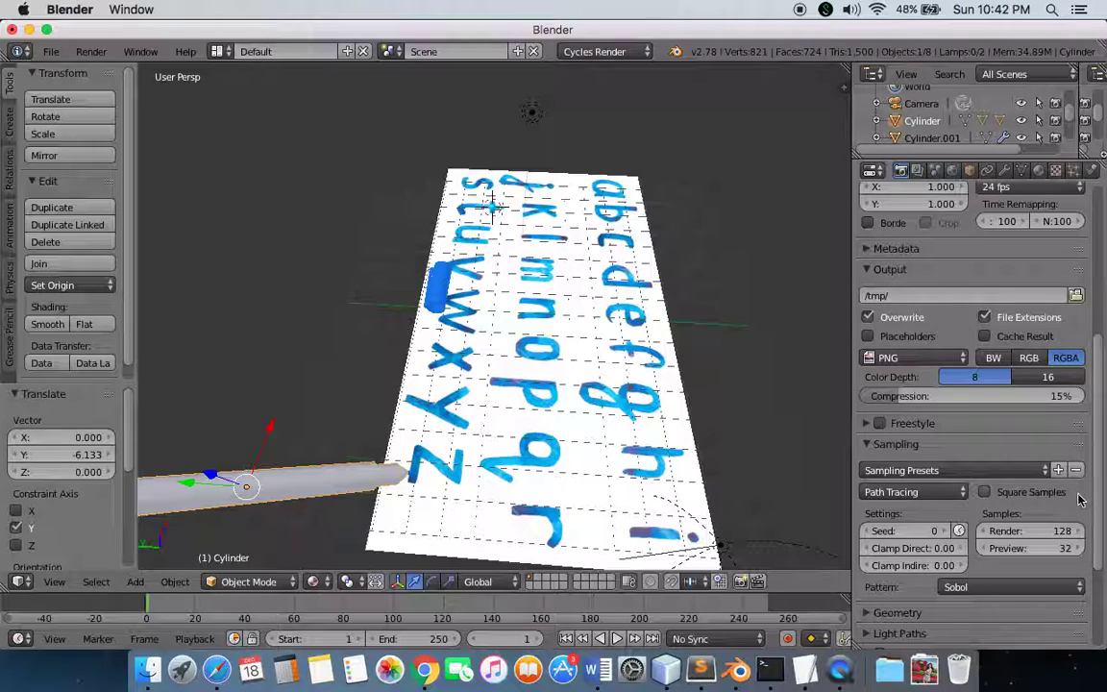
{"action": "left_click", "coordinate": [1076, 532]}
{"action": "left_click", "coordinate": [1076, 531]}
{"action": "left_click", "coordinate": [1056, 531]}
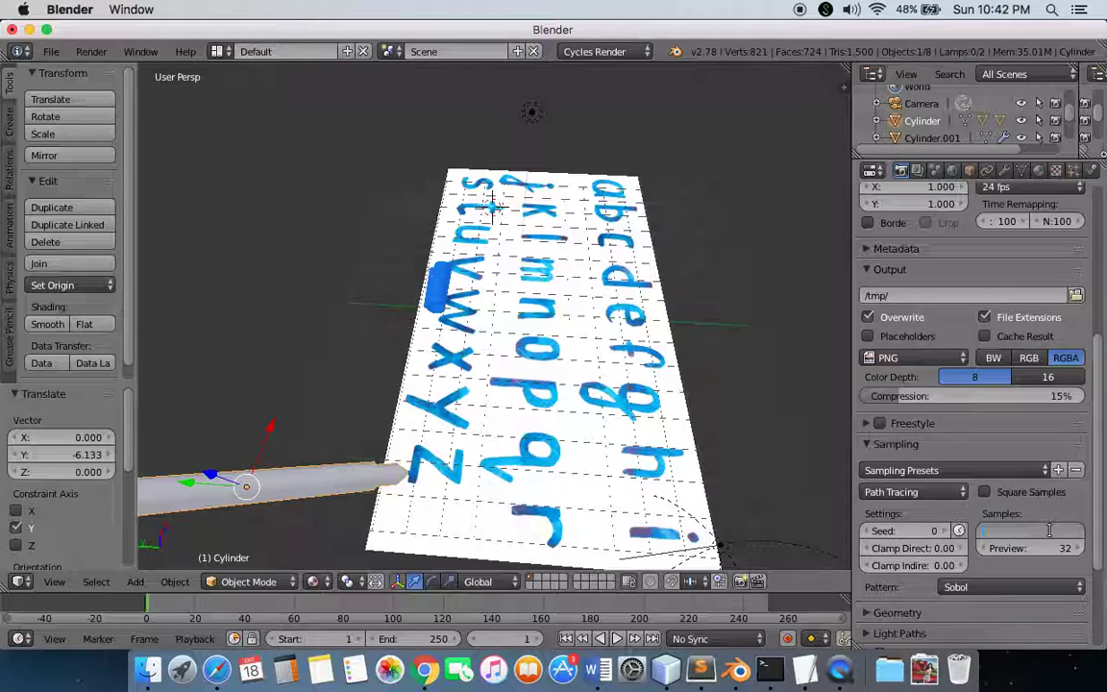
{"action": "type", "text": "40"}
{"action": "key", "text": "Return"}
{"action": "scroll", "coordinate": [1030, 545], "scroll_direction": "down", "scroll_amount": 3}
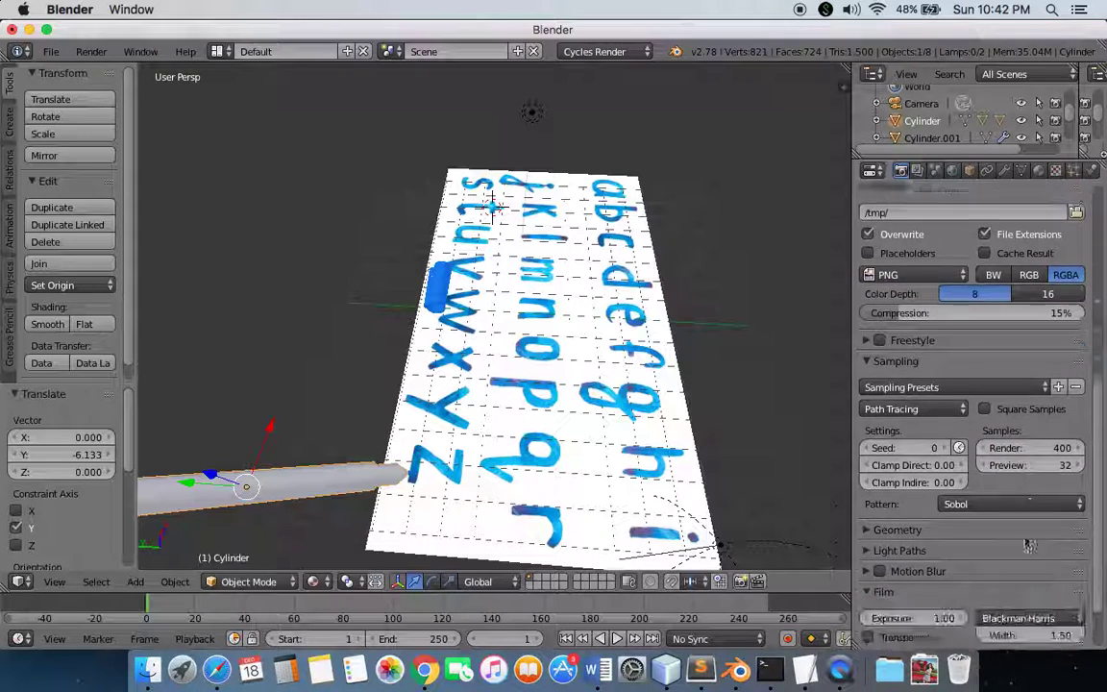
{"action": "scroll", "coordinate": [1030, 545], "scroll_direction": "down", "scroll_amount": 2}
{"action": "scroll", "coordinate": [1026, 544], "scroll_direction": "up", "scroll_amount": 10}
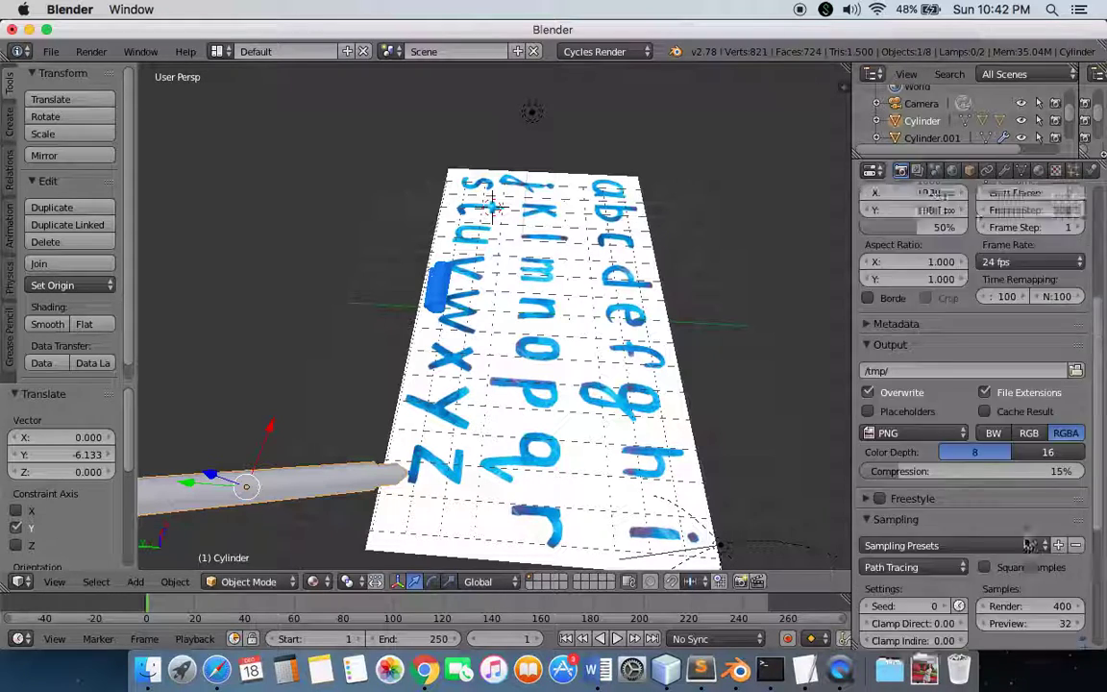
- Add a Subdivision Surface modifier to the pen's body
{"action": "left_click", "coordinate": [1038, 171]}
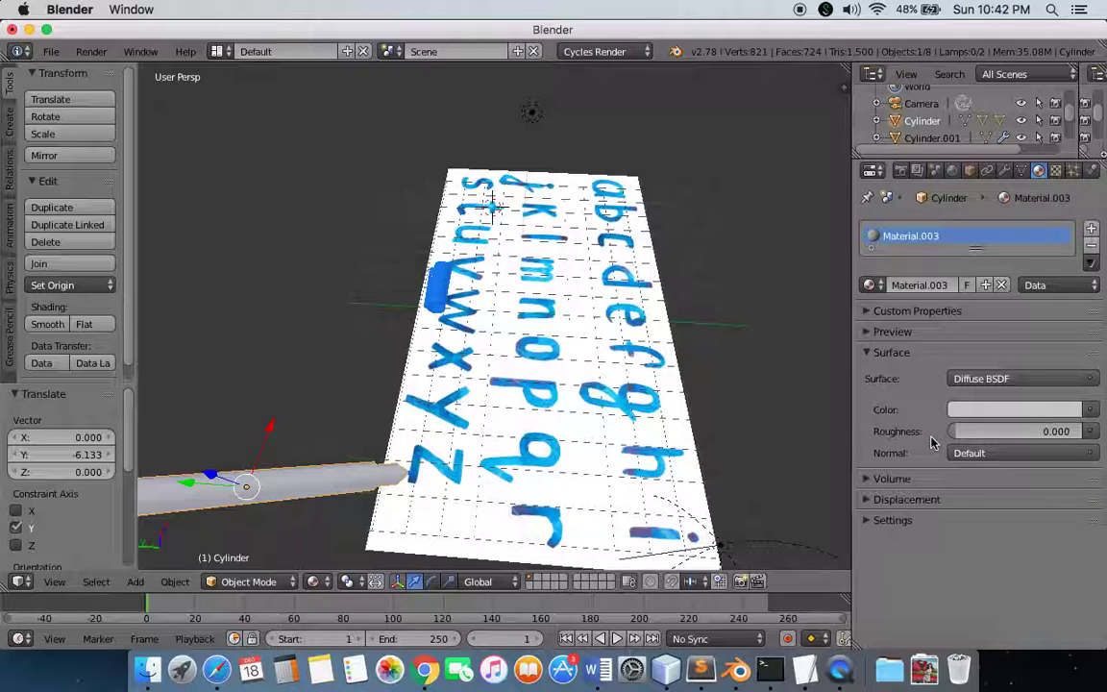
{"action": "left_click", "coordinate": [1005, 171]}
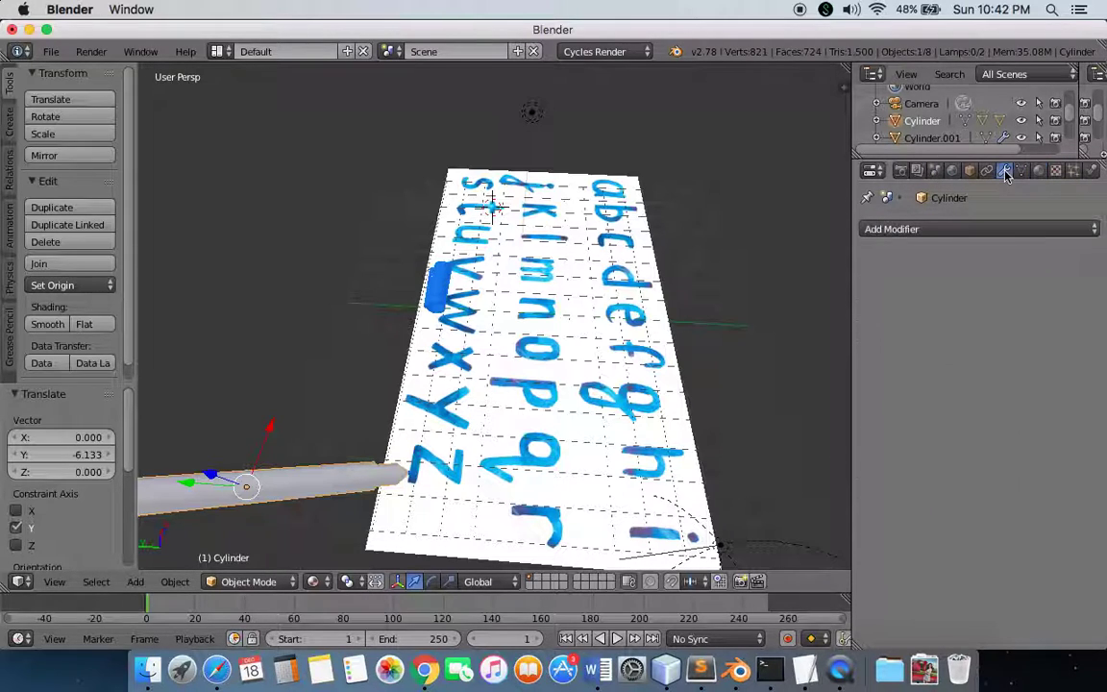
{"action": "left_click", "coordinate": [913, 229]}
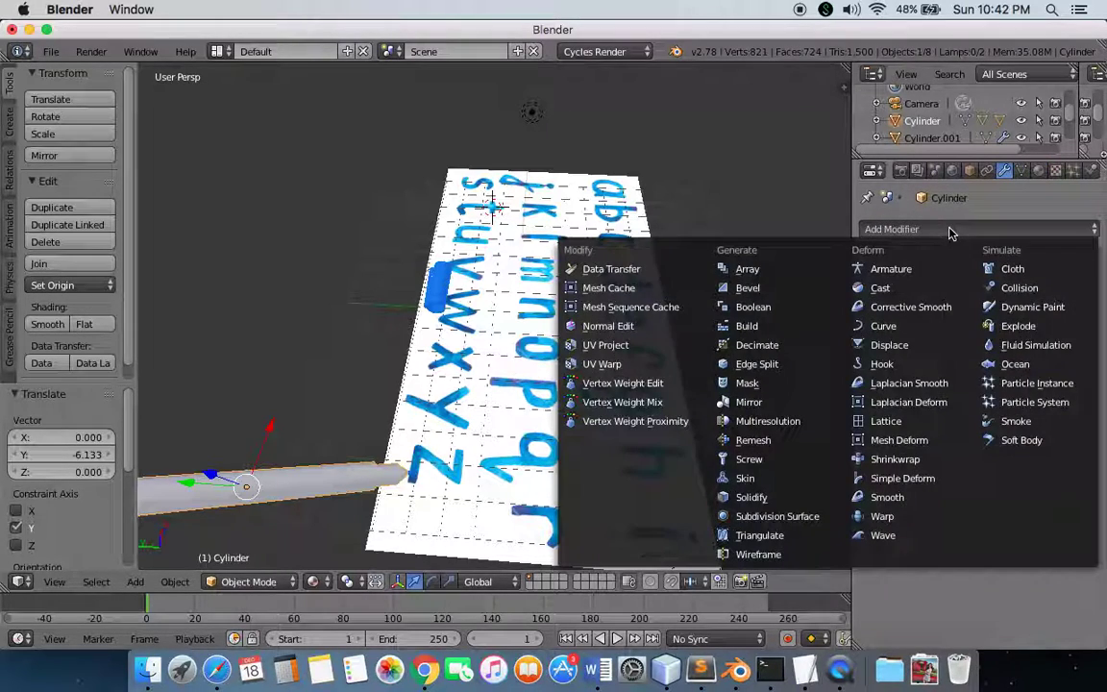
{"action": "left_click", "coordinate": [774, 516]}
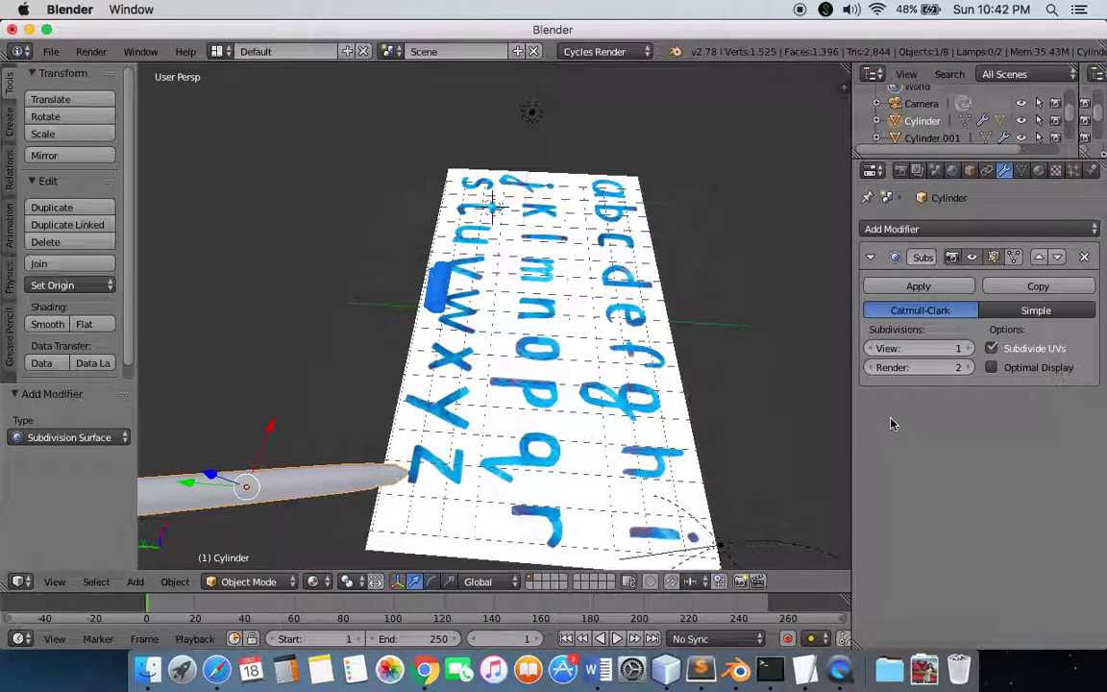
- Set the pen modifier's subdivisions to 3 for both the render and the view, and inspect the smoothed pen
{"action": "left_click", "coordinate": [969, 367]}
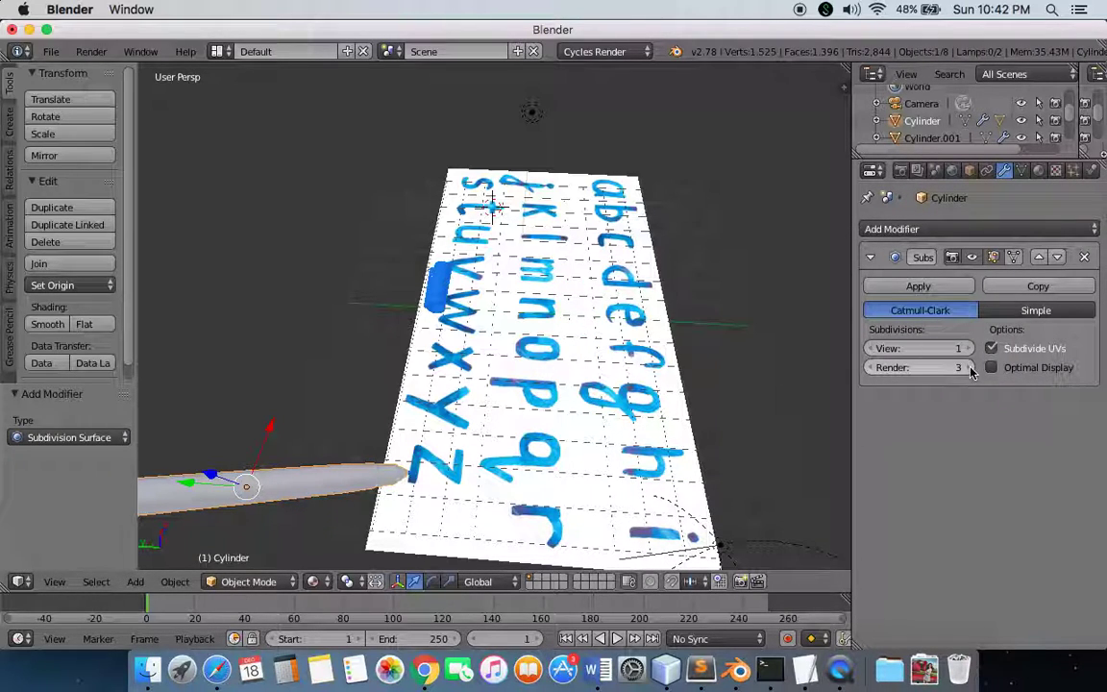
{"action": "left_click", "coordinate": [969, 348]}
{"action": "left_click", "coordinate": [969, 348]}
{"action": "scroll", "coordinate": [272, 477], "scroll_direction": "up", "scroll_amount": 5}
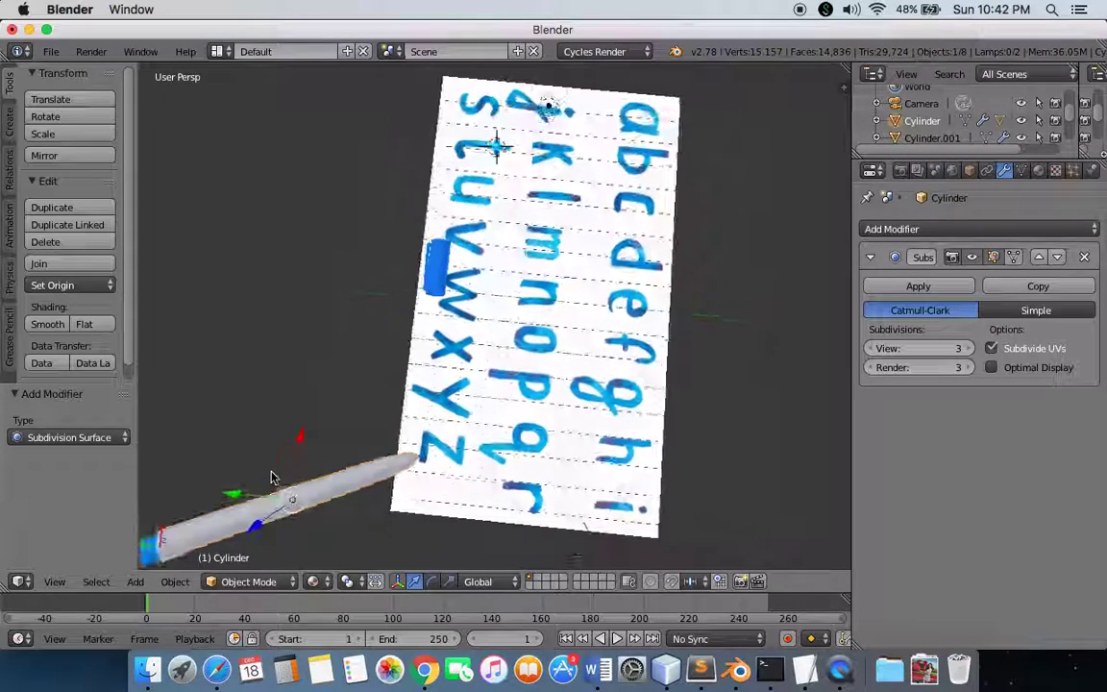
- Apply the Subdivision Surface modifier to the pen's body permanently
{"action": "scroll", "coordinate": [272, 477], "scroll_direction": "down", "scroll_amount": 3}
{"action": "scroll", "coordinate": [272, 476], "scroll_direction": "up", "scroll_amount": 1}
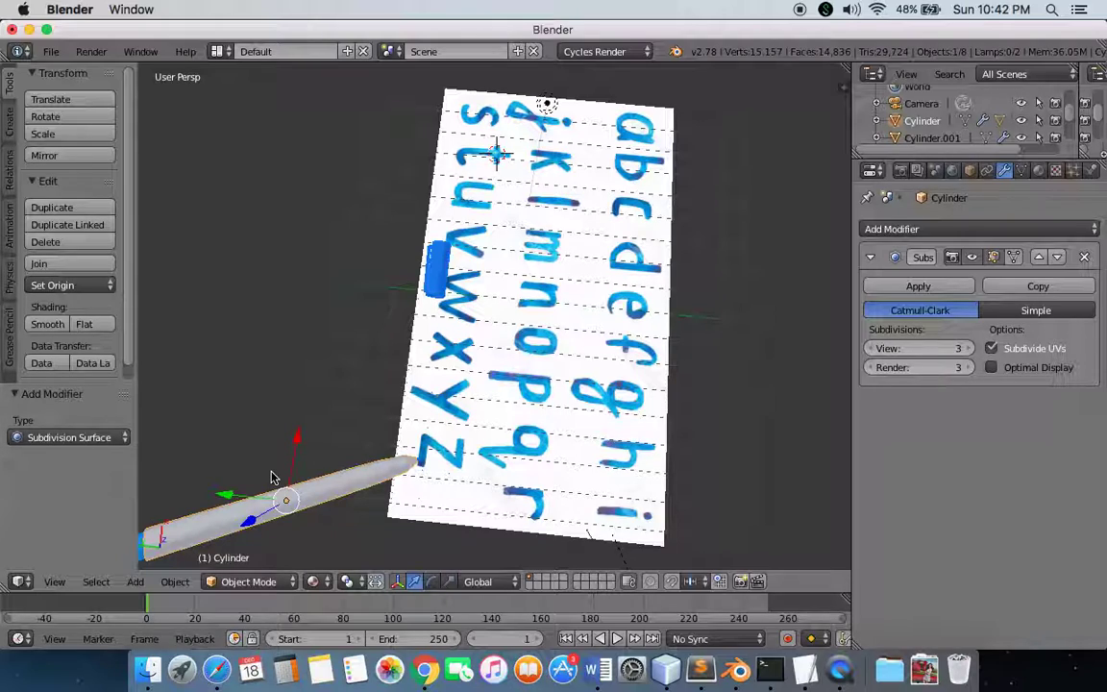
{"action": "scroll", "coordinate": [351, 500], "scroll_direction": "down", "scroll_amount": 8}
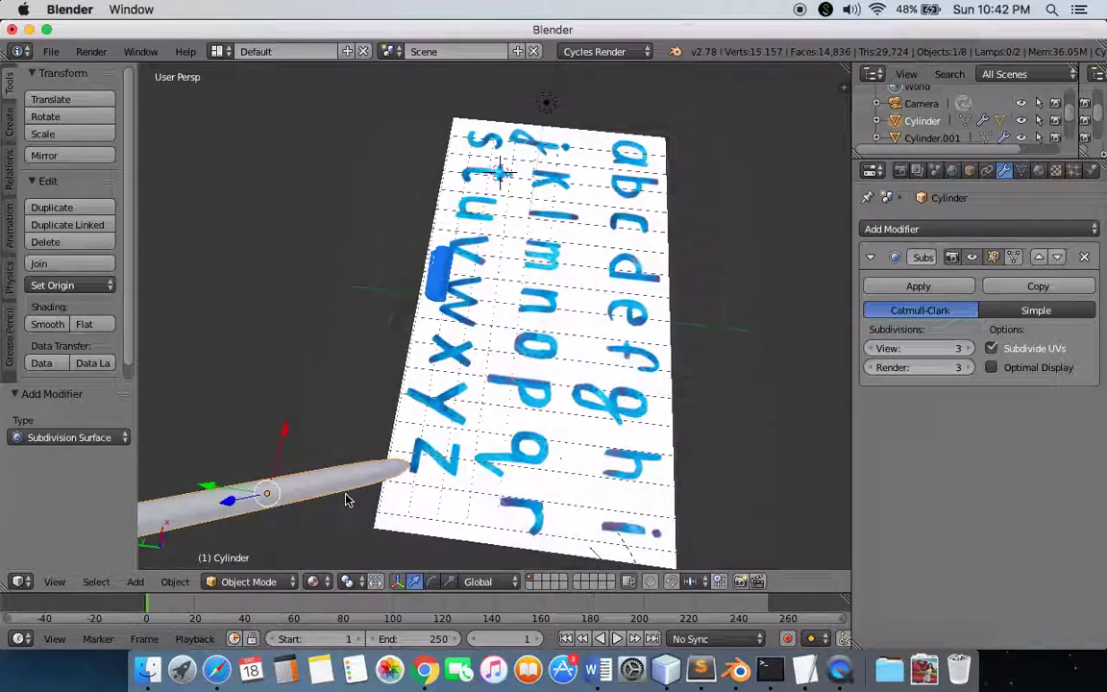
{"action": "scroll", "coordinate": [349, 500], "scroll_direction": "down", "scroll_amount": 5}
{"action": "scroll", "coordinate": [349, 500], "scroll_direction": "up", "scroll_amount": 4}
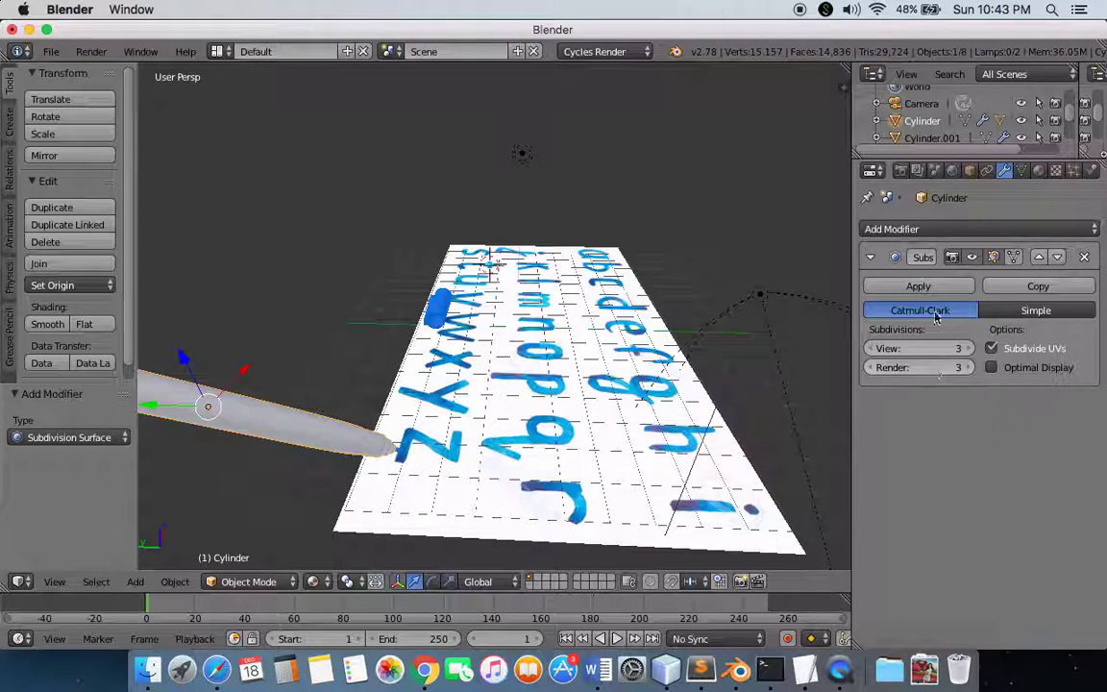
{"action": "left_click", "coordinate": [918, 286]}
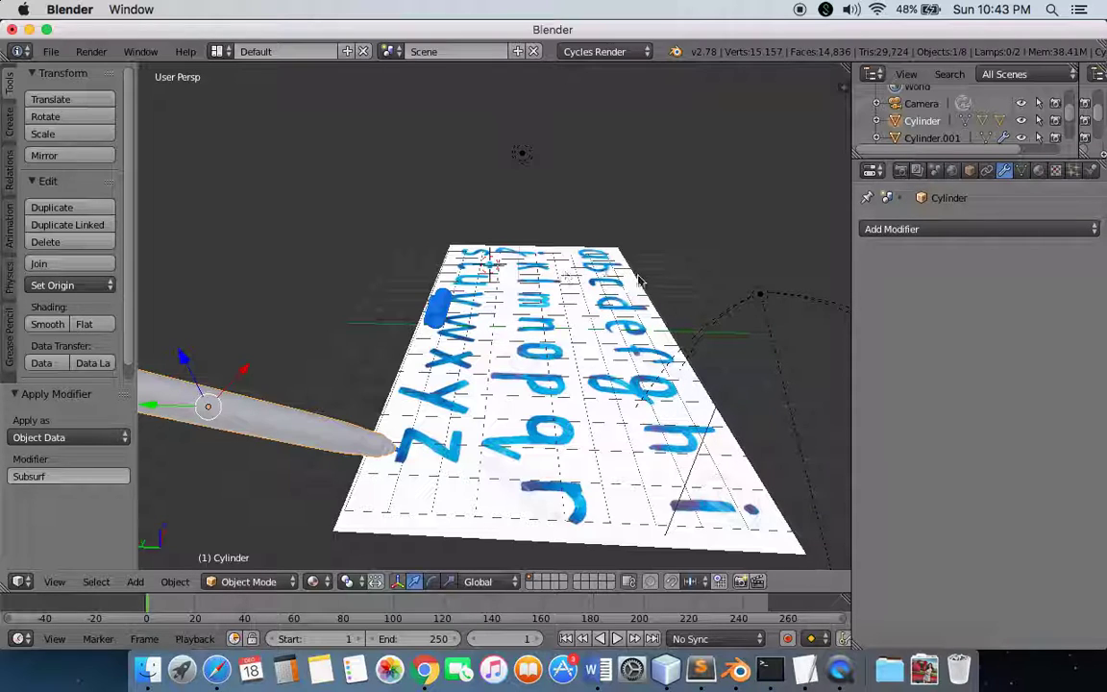
- Enable nodes on the point lamp above the far end of the alphabet sheet and set its emission strength to 500
{"action": "right_click", "coordinate": [759, 294]}
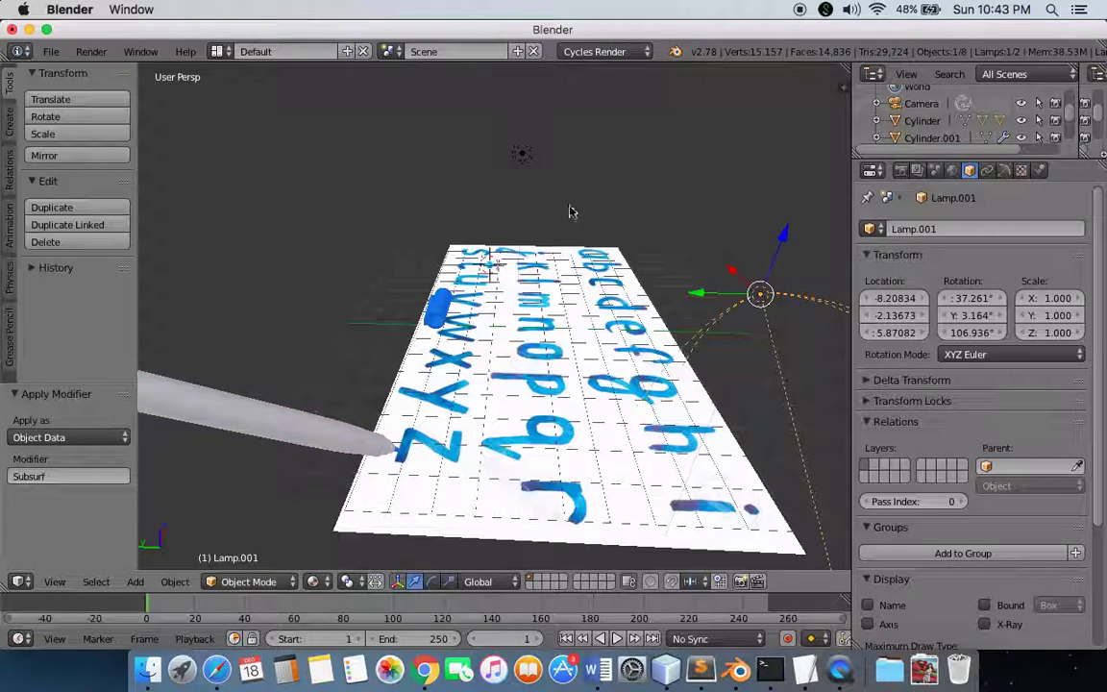
{"action": "right_click", "coordinate": [522, 154]}
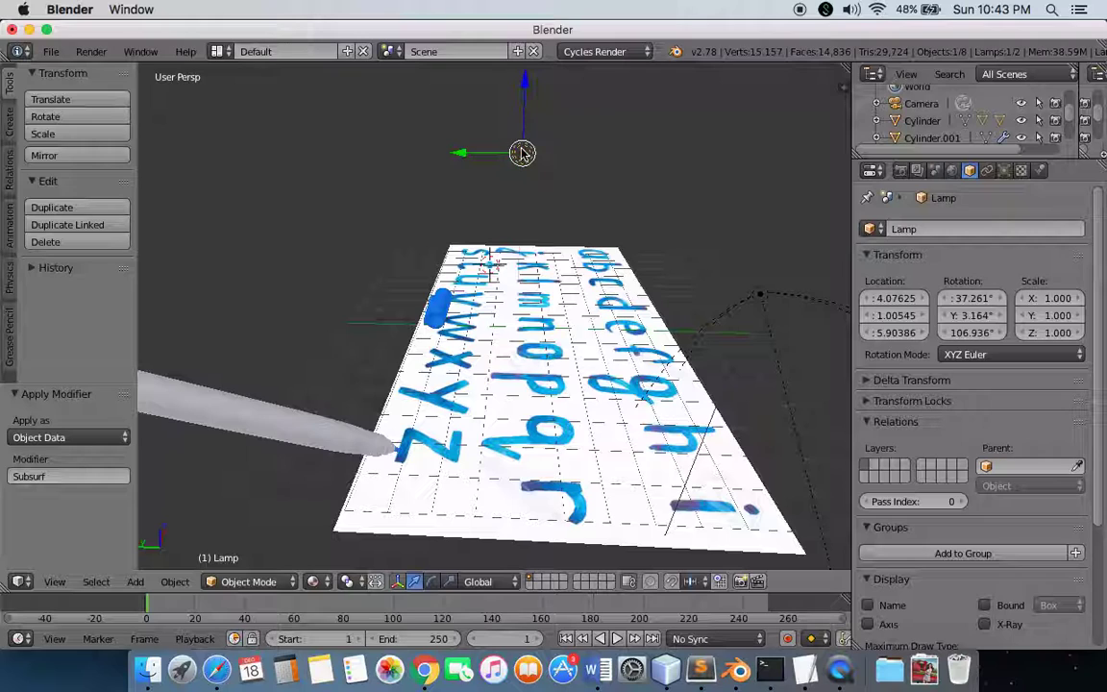
{"action": "left_click", "coordinate": [1005, 172]}
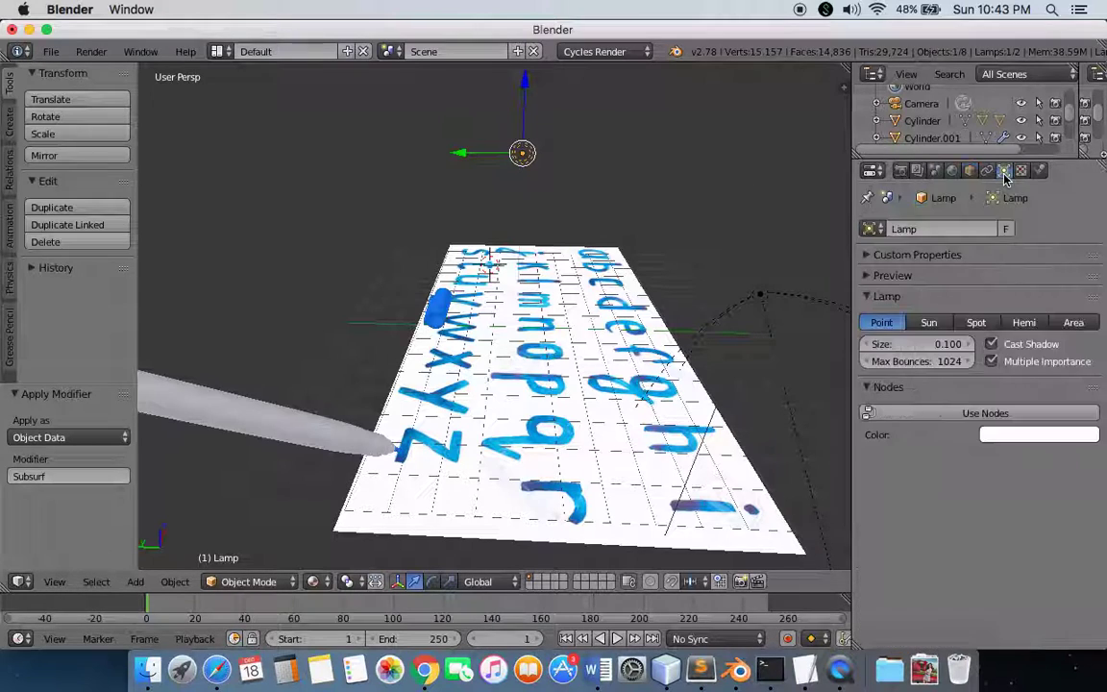
{"action": "left_click", "coordinate": [982, 413]}
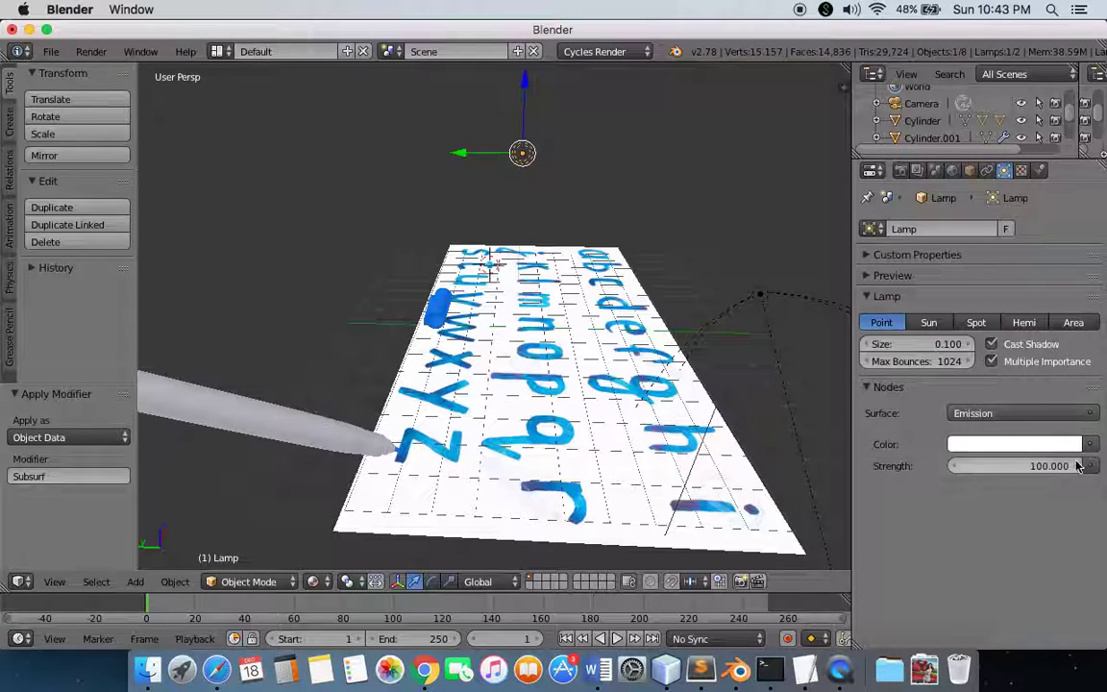
{"action": "left_click", "coordinate": [1036, 465]}
{"action": "type", "text": "500"}
{"action": "key", "text": "Return"}
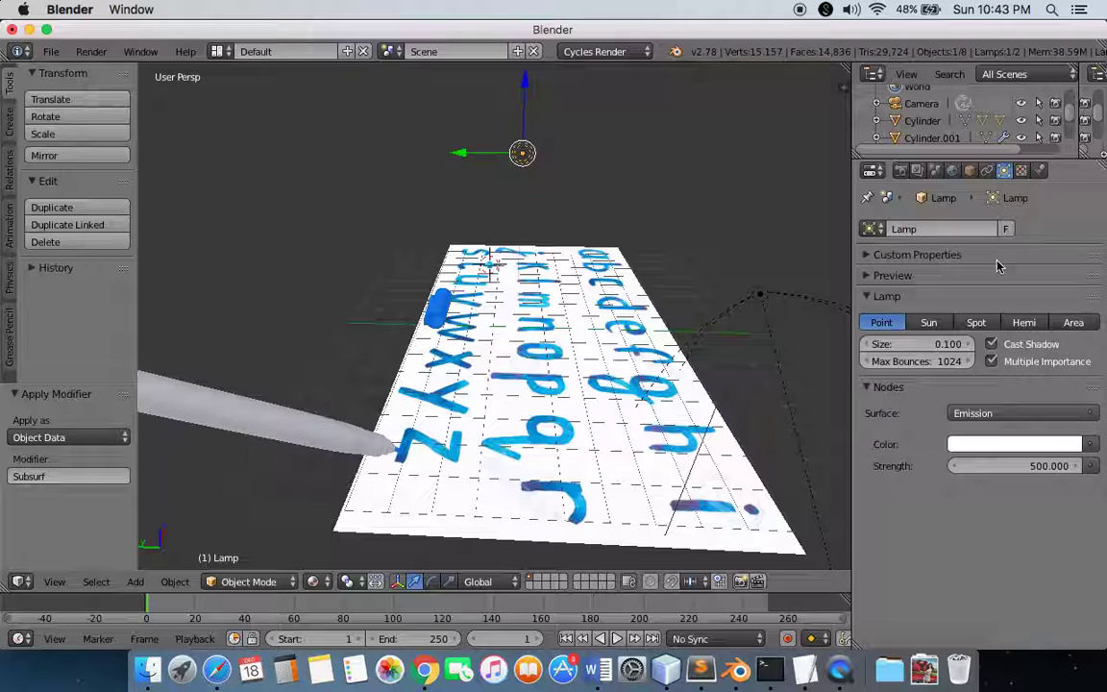
- Run a test render of the scene to check the lighting, stop it early and return to the 3D view
{"action": "left_click", "coordinate": [904, 171]}
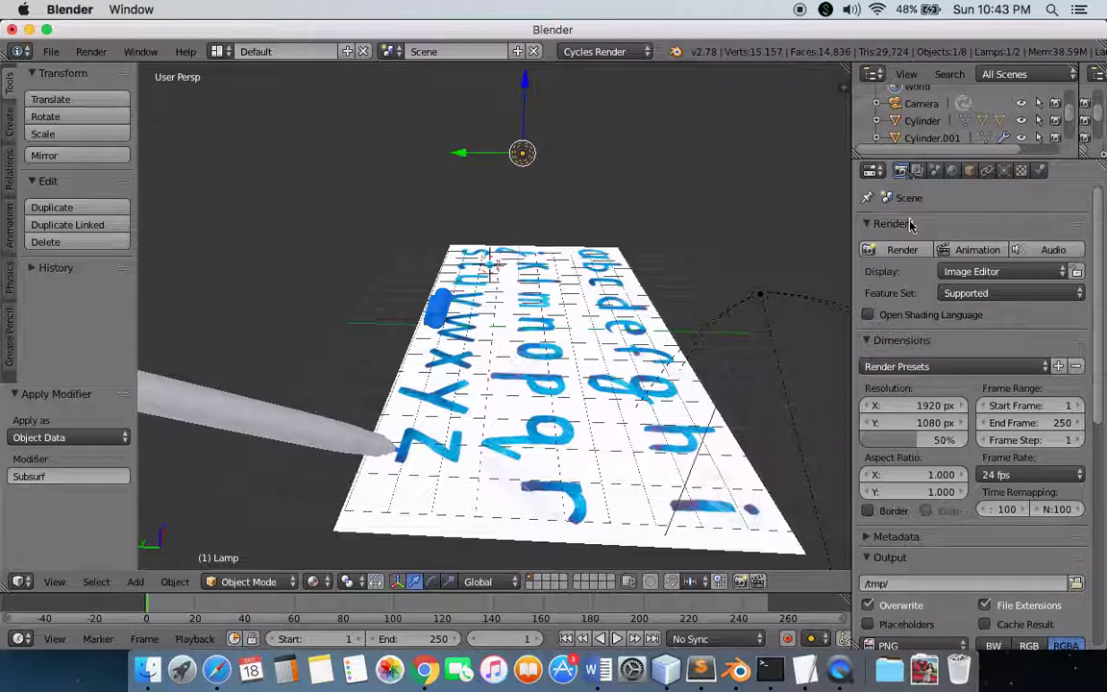
{"action": "left_click", "coordinate": [903, 250]}
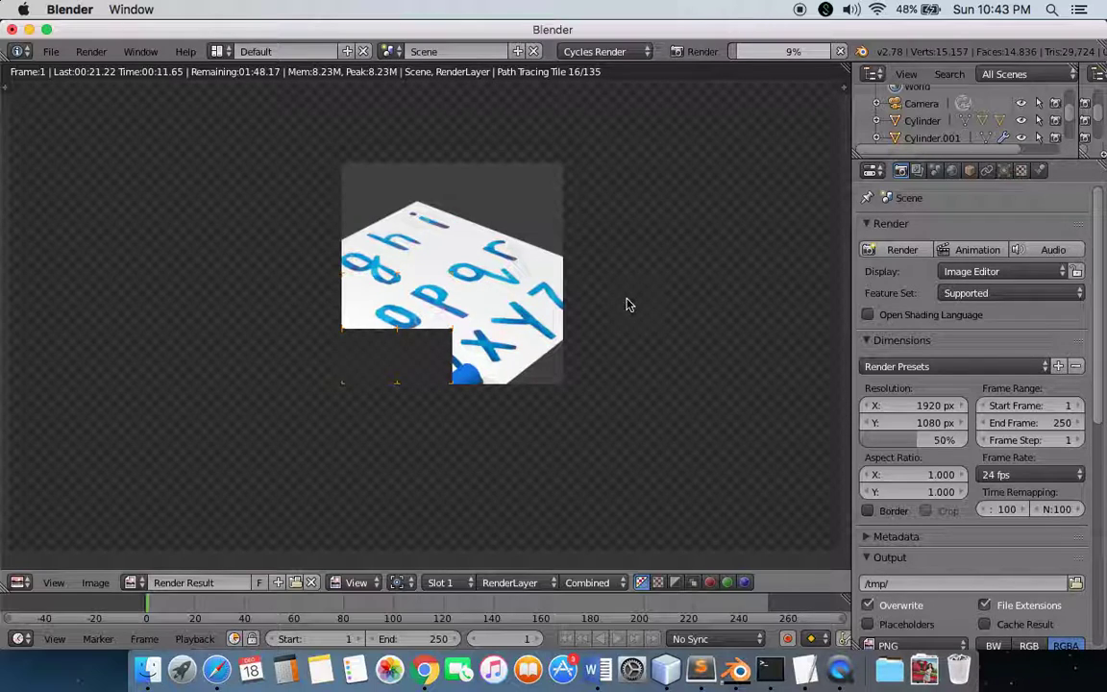
{"action": "key", "text": "Escape"}
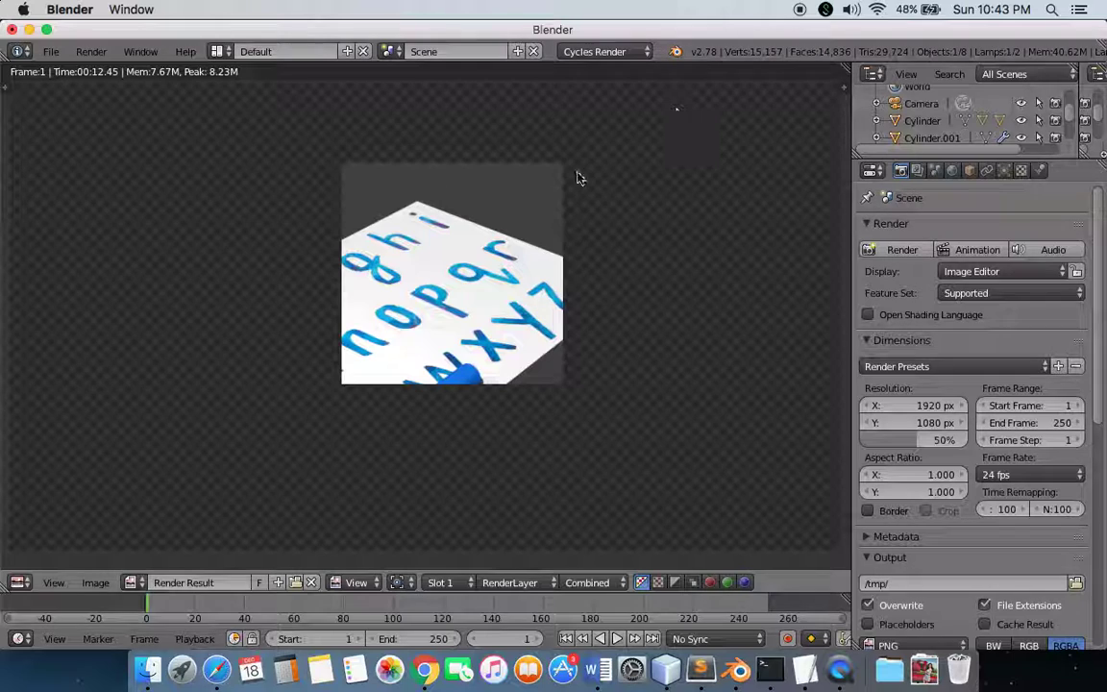
{"action": "key", "text": "Escape"}
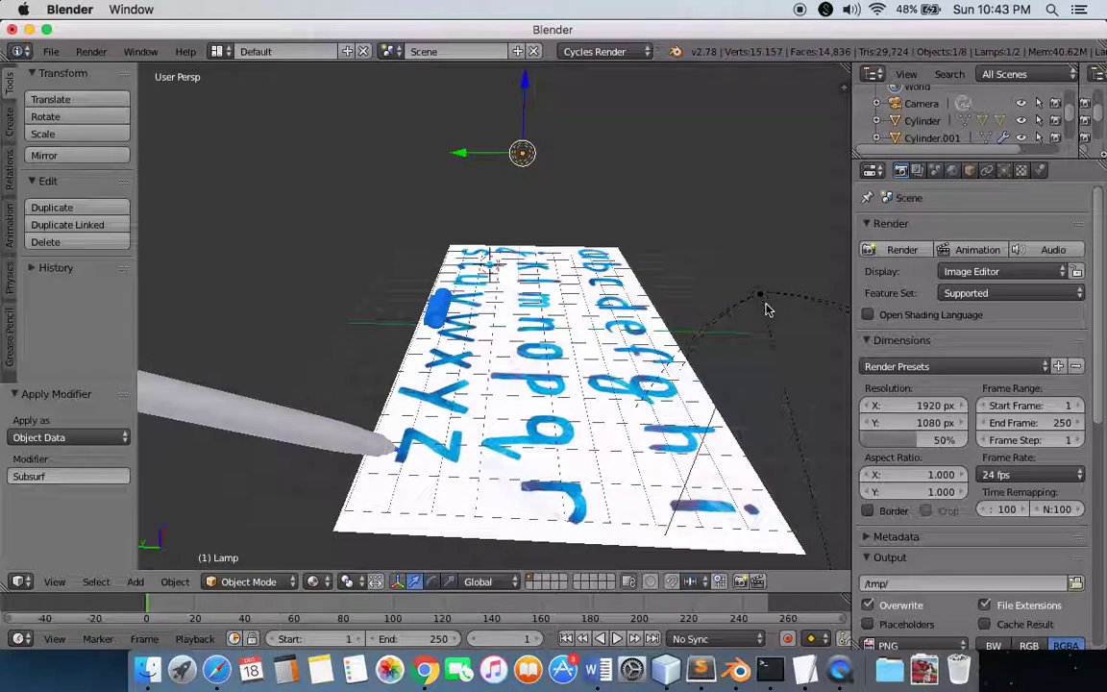
{"action": "left_click", "coordinate": [839, 678]}
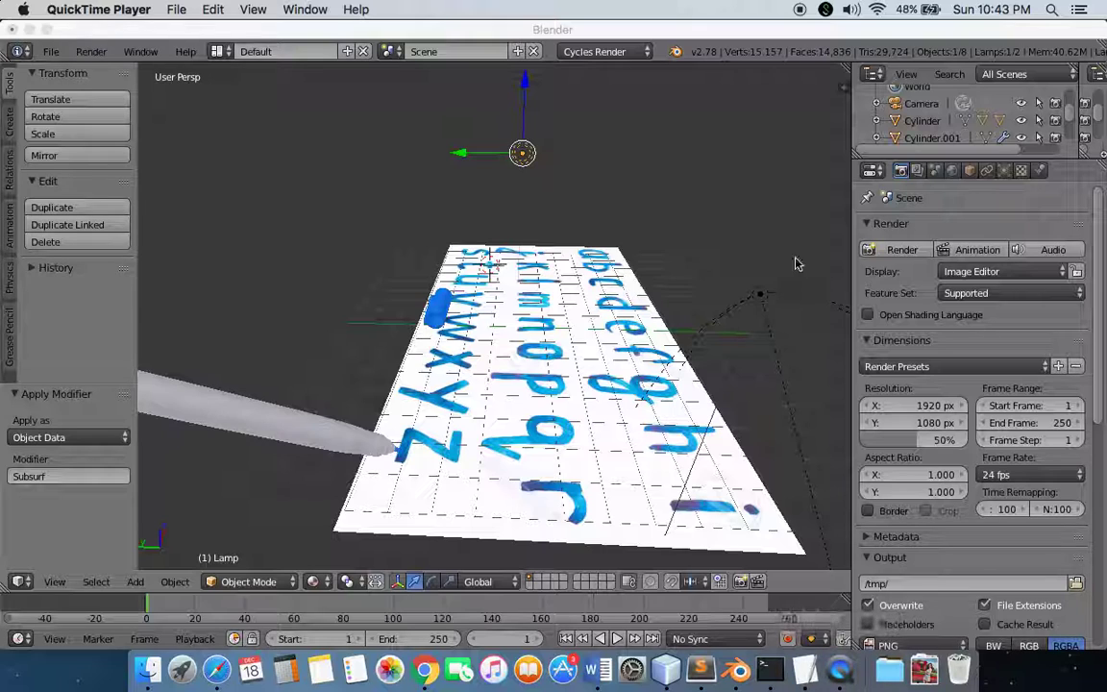
{"action": "left_click", "coordinate": [800, 9]}
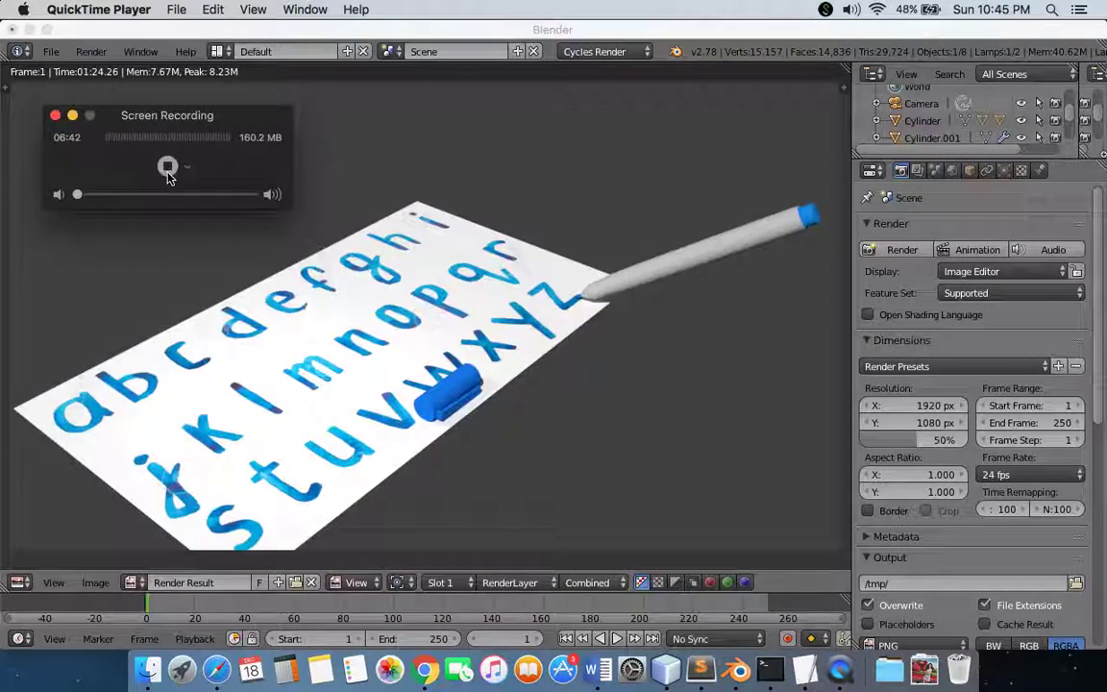
{"action": "left_click", "coordinate": [332, 120]}
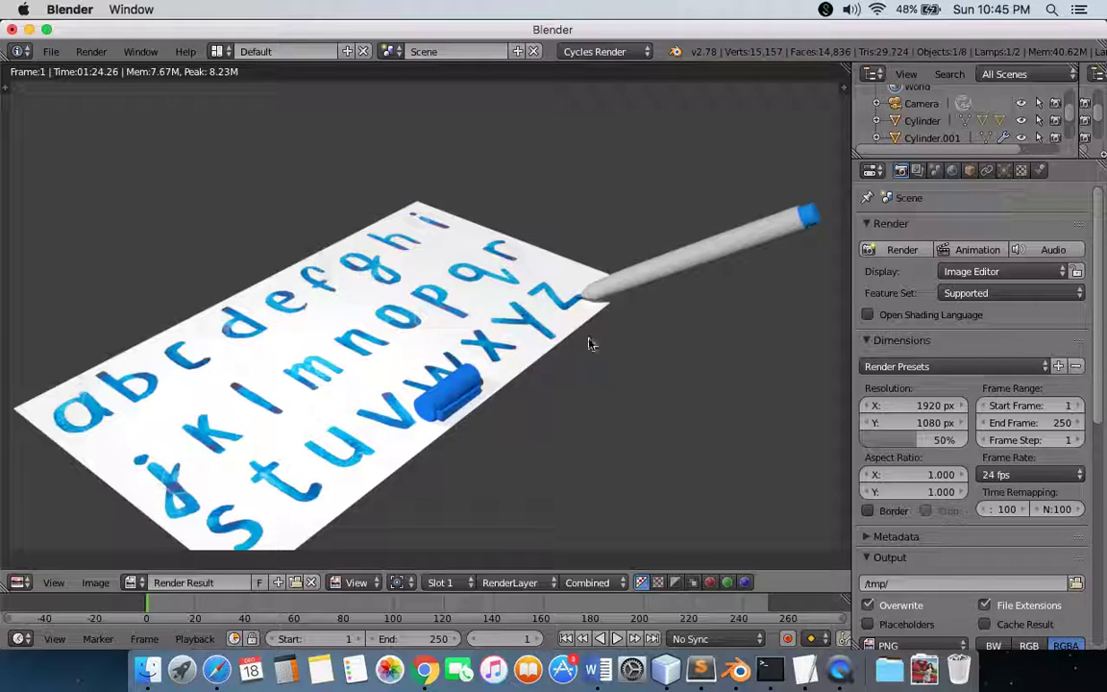
{"action": "left_click", "coordinate": [839, 670]}
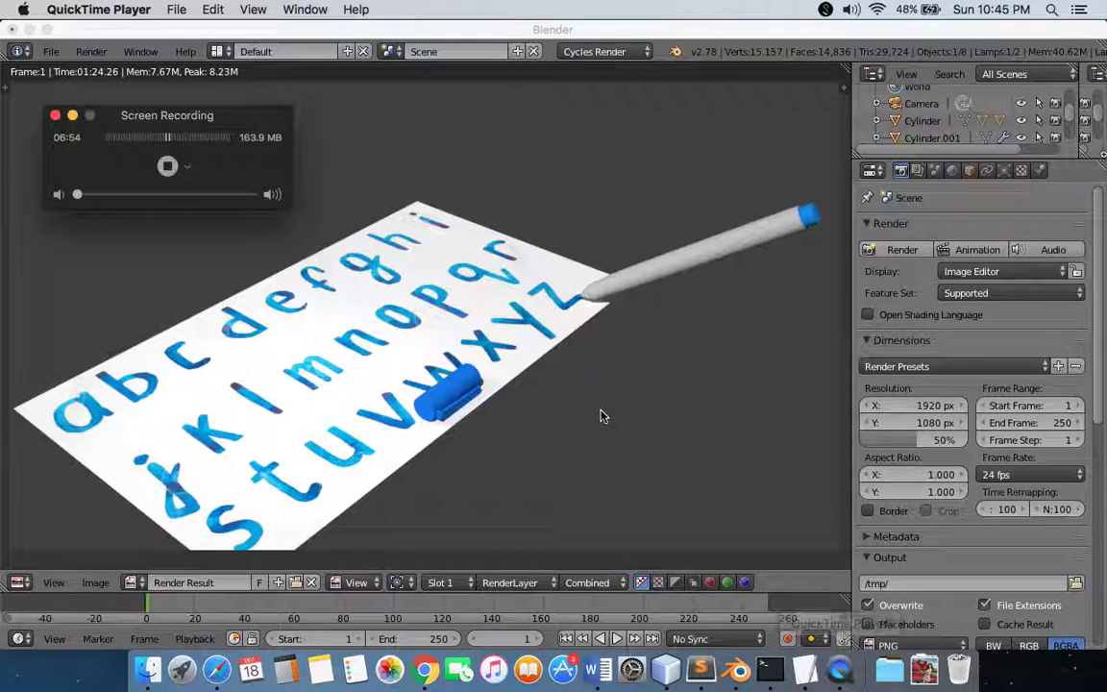